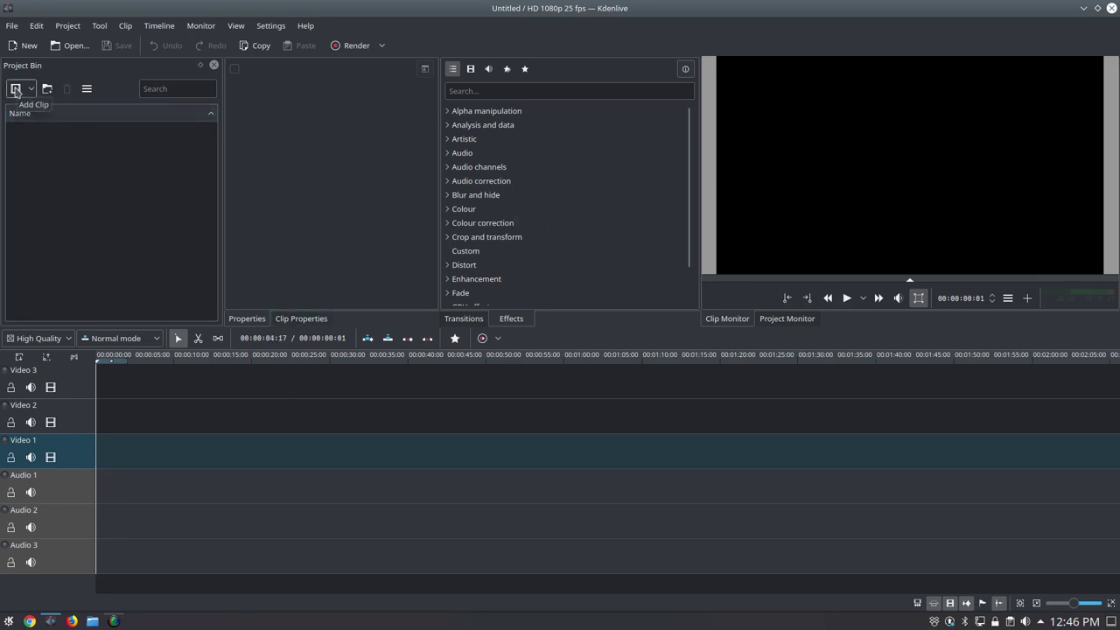
Import both mkv videos and both mp3 audio files from the Videos/Audacity folder into the project bin
click(15, 90)
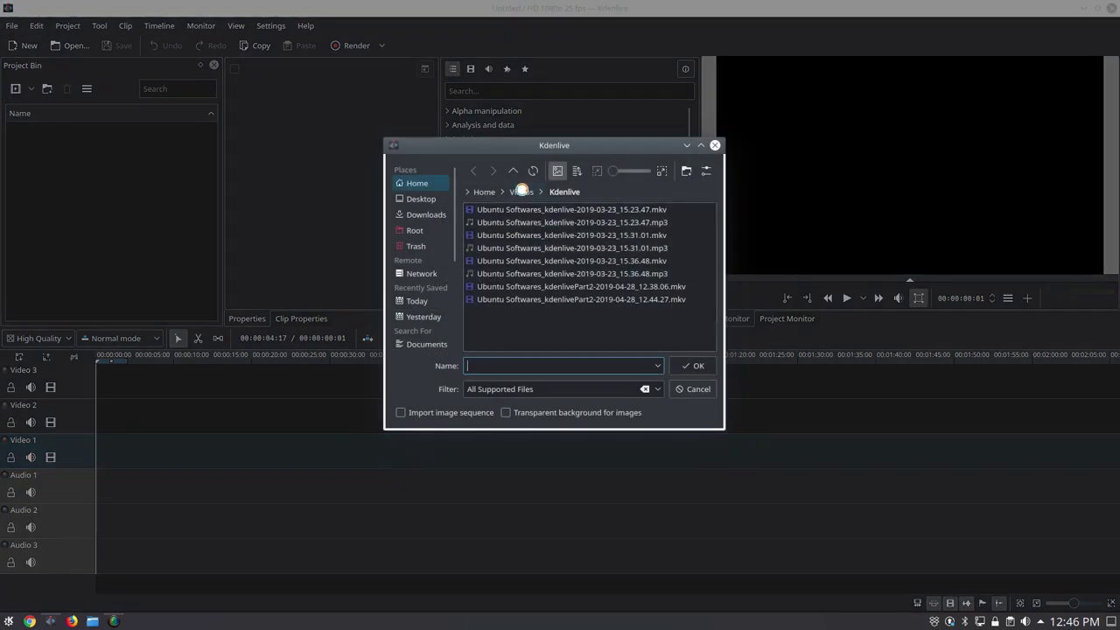
click(522, 192)
double_click(492, 210)
click(501, 212)
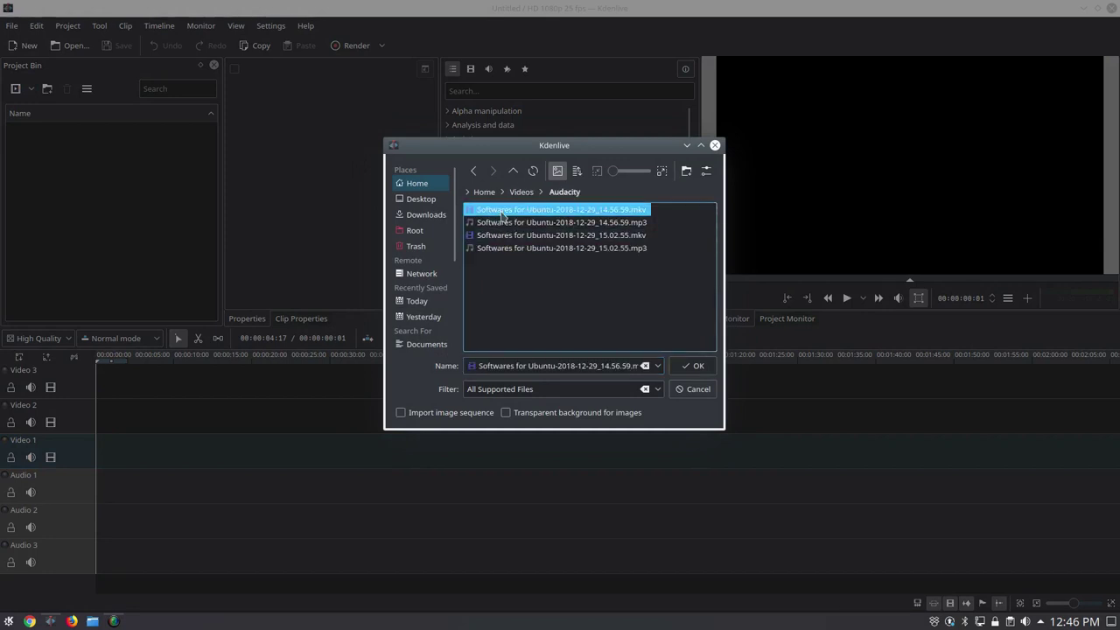
ctrl+click(500, 222)
ctrl+click(500, 235)
ctrl+click(499, 249)
click(693, 366)
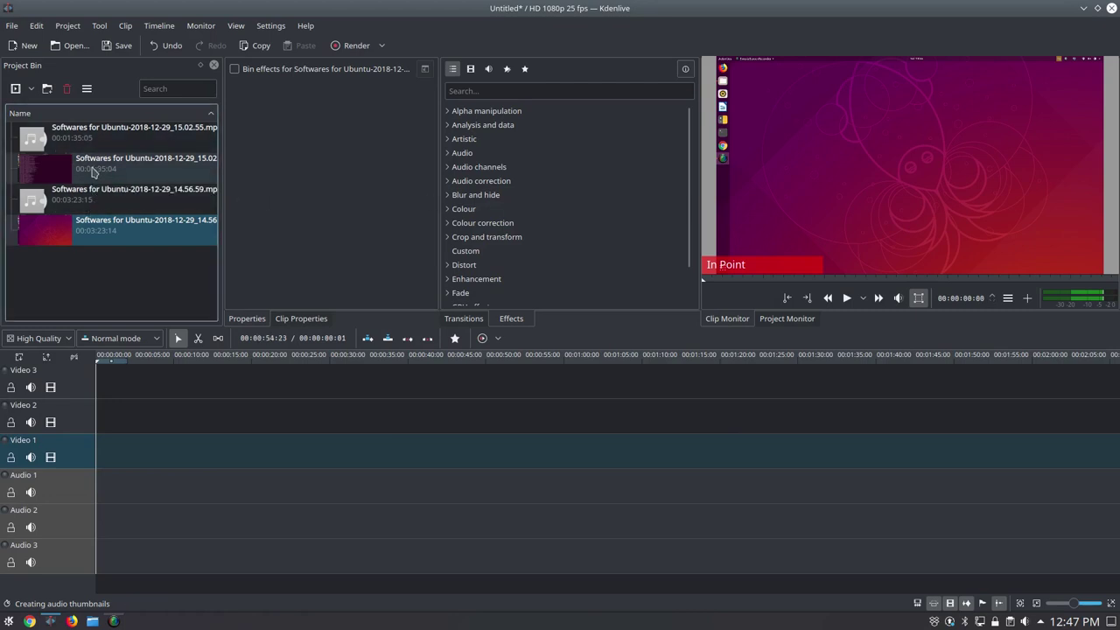
Preview the 15.02.55 clips and place Softwares for Ubuntu-2018-12-29_15.02.55.mkv at the start of the Video 3 track
click(88, 163)
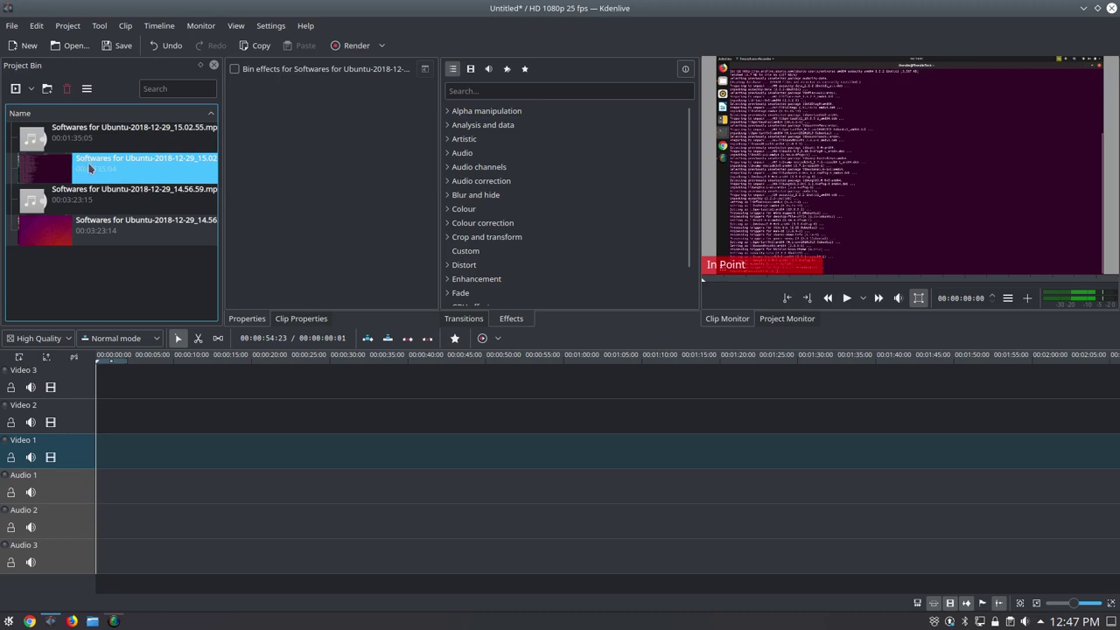
click(130, 138)
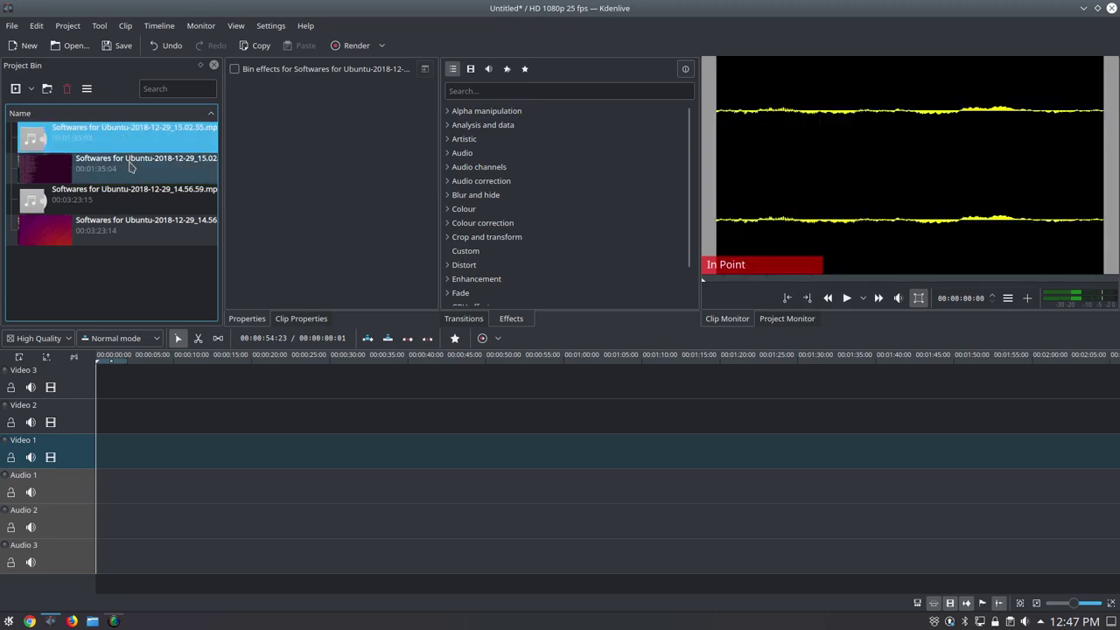
click(104, 172)
drag(75, 173, 181, 377)
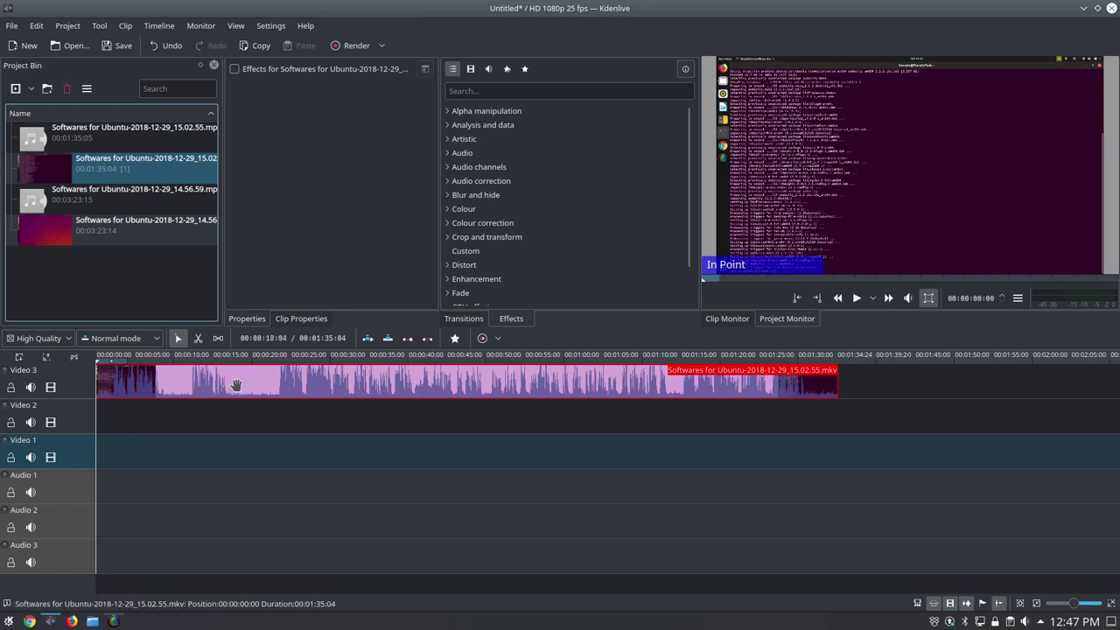
click(97, 138)
Split the audio from the Video 3 clip and ungroup the video and audio parts
click(221, 385)
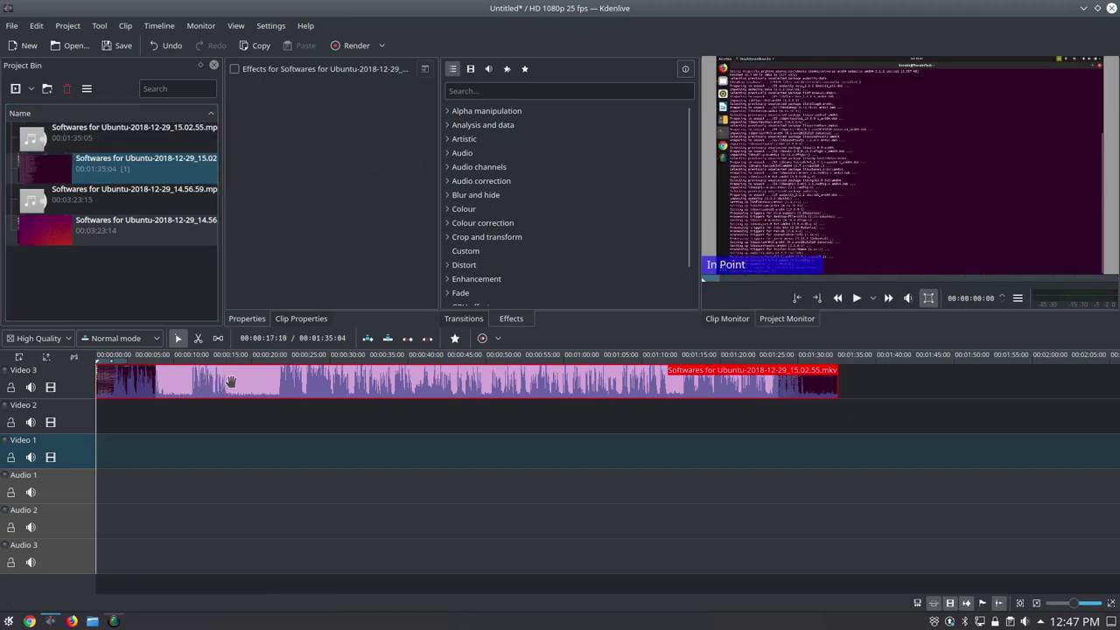
right_click(233, 384)
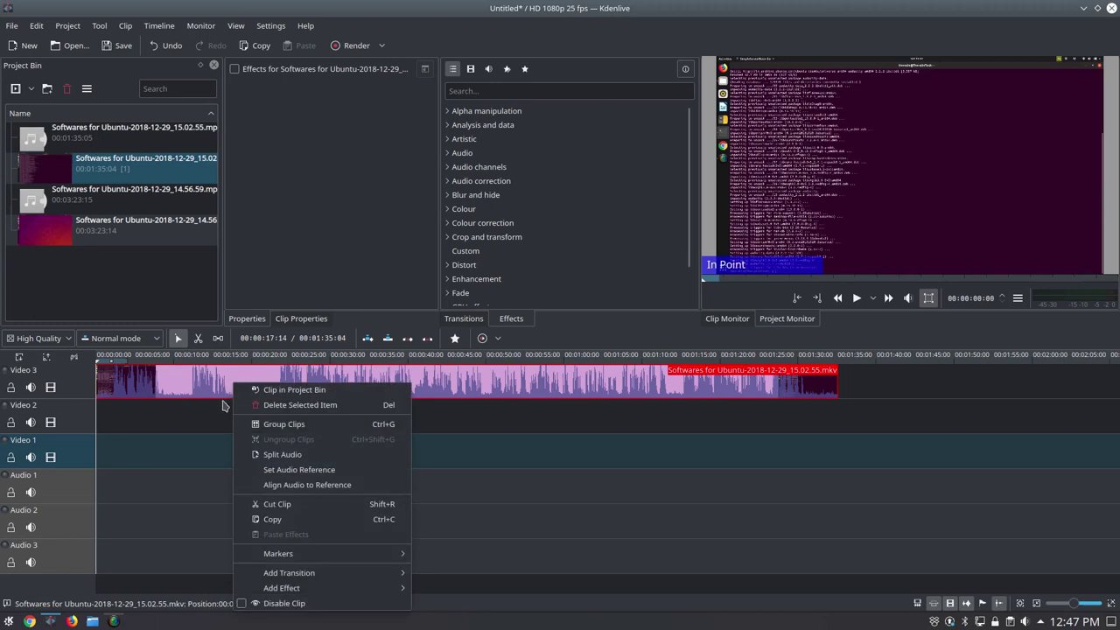
click(298, 455)
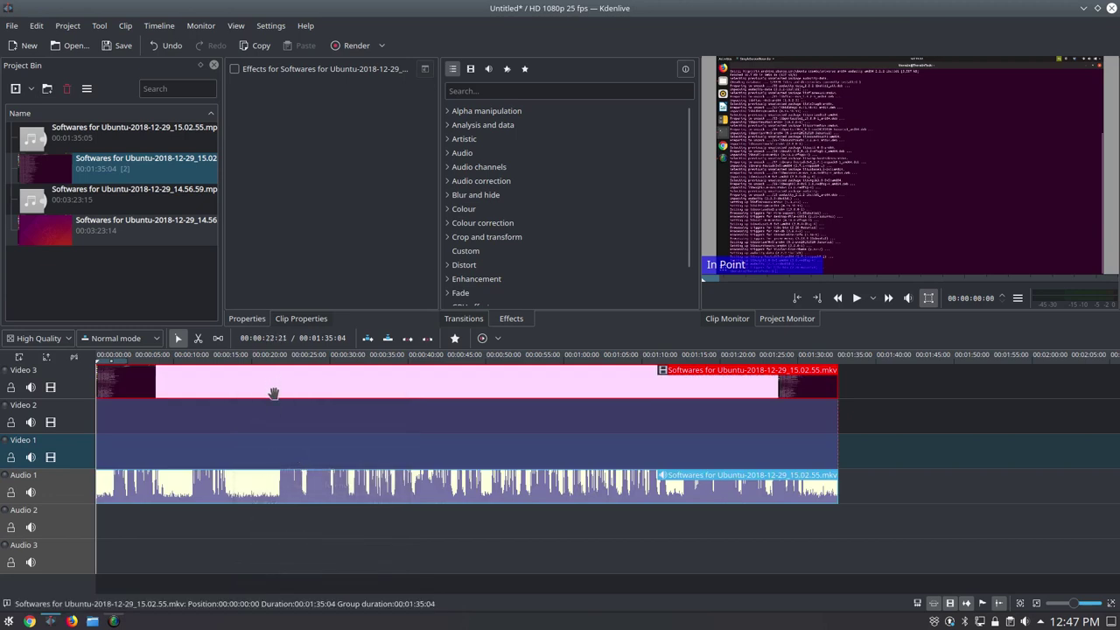
right_click(216, 382)
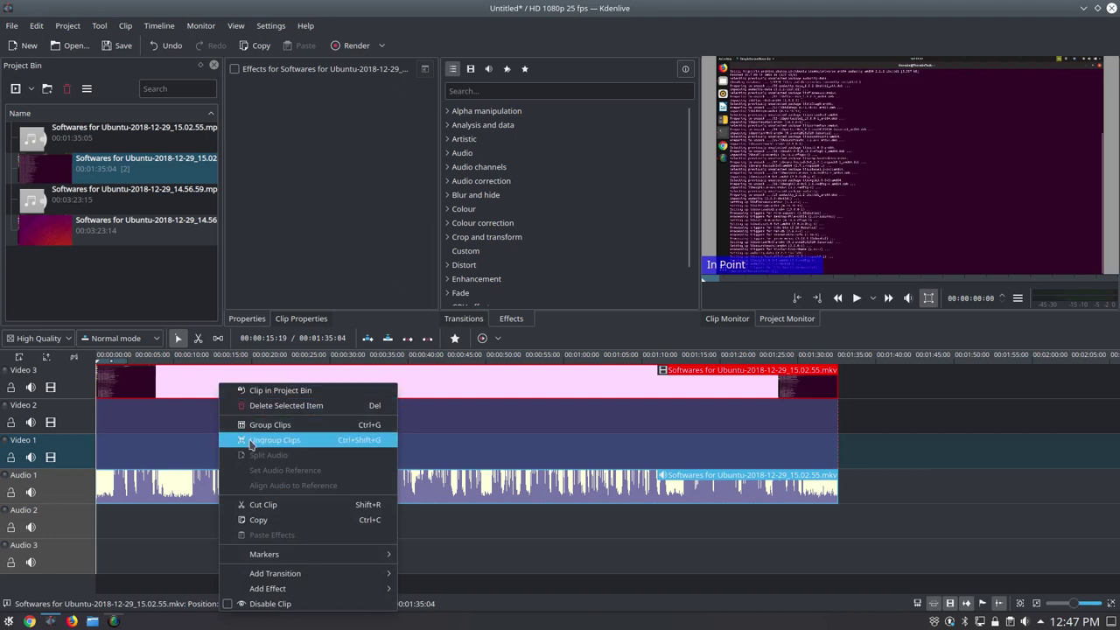
click(314, 446)
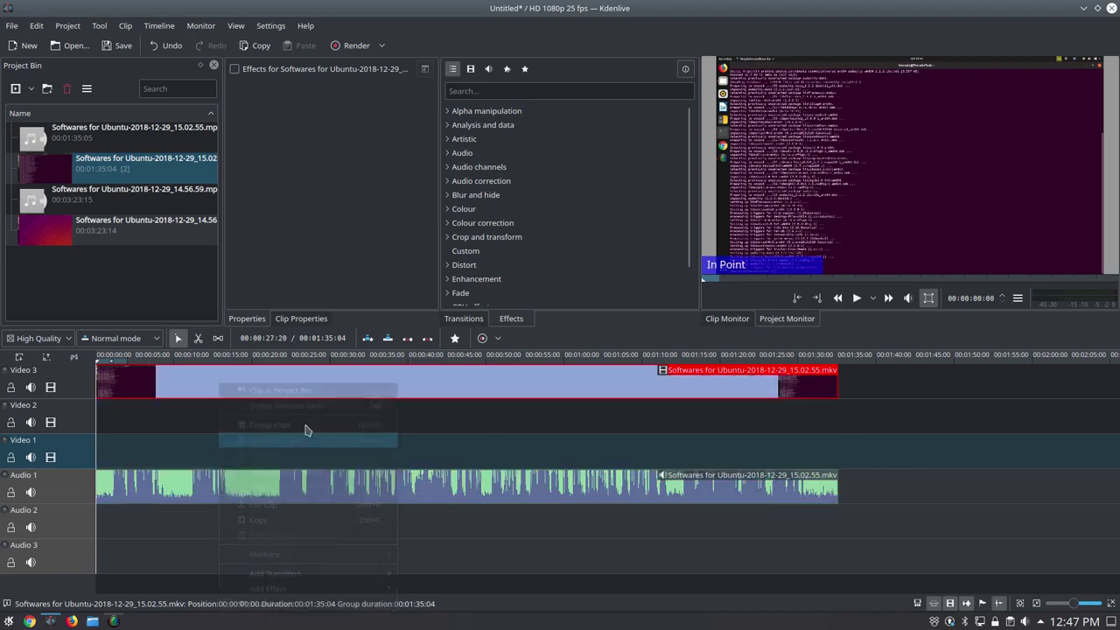
Move the Video 3 clip to about 25 s and delete its separated audio from Audio 1
drag(275, 380, 467, 393)
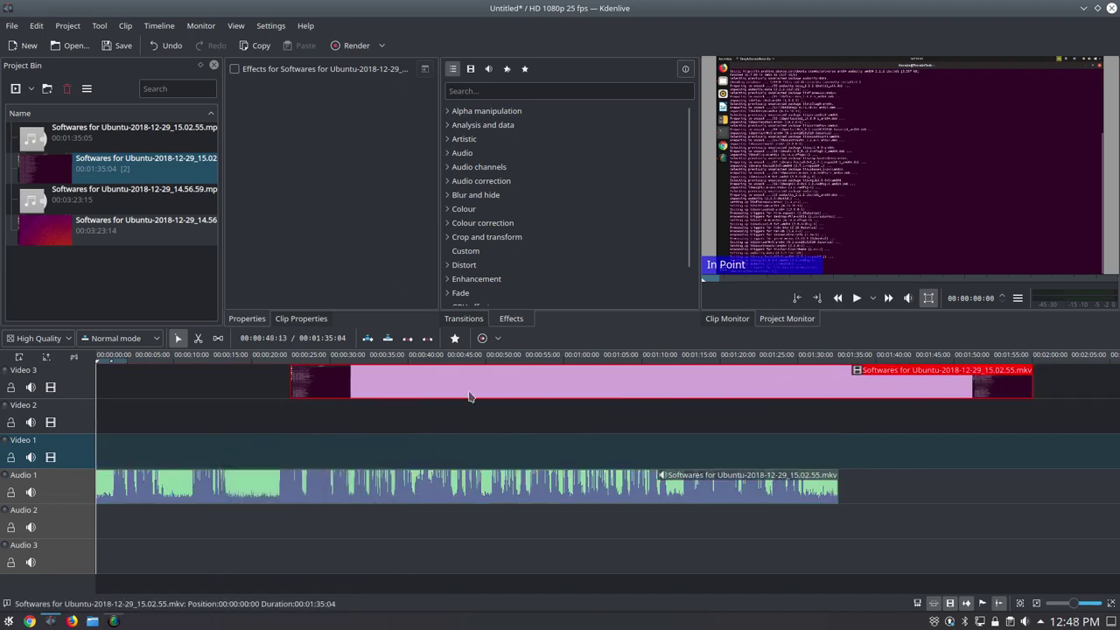
drag(358, 485, 391, 490)
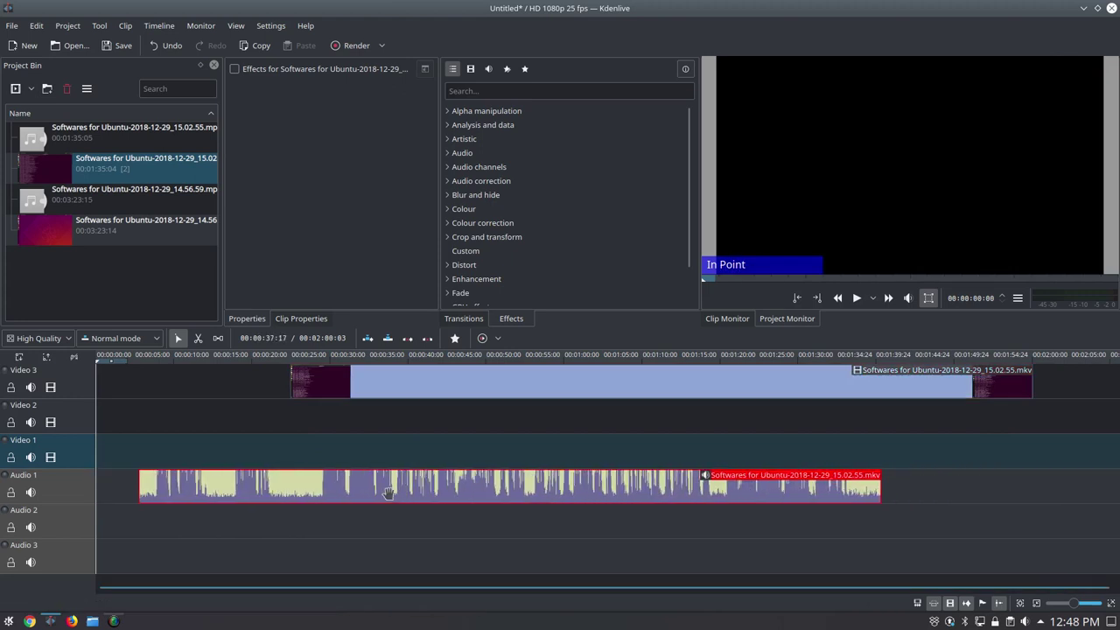
right_click(391, 487)
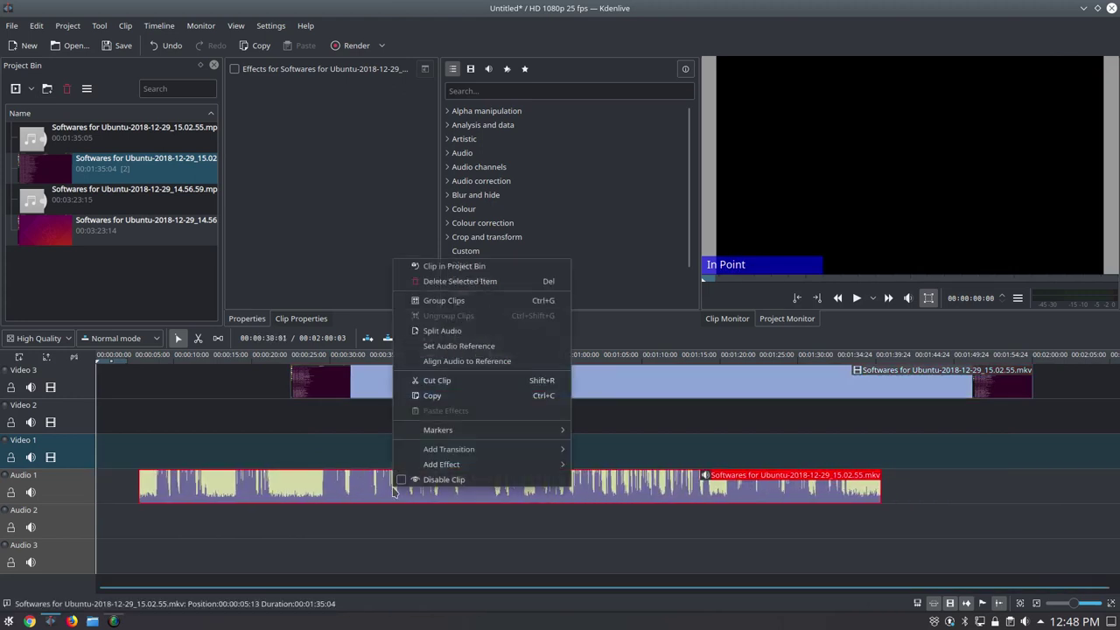
click(442, 278)
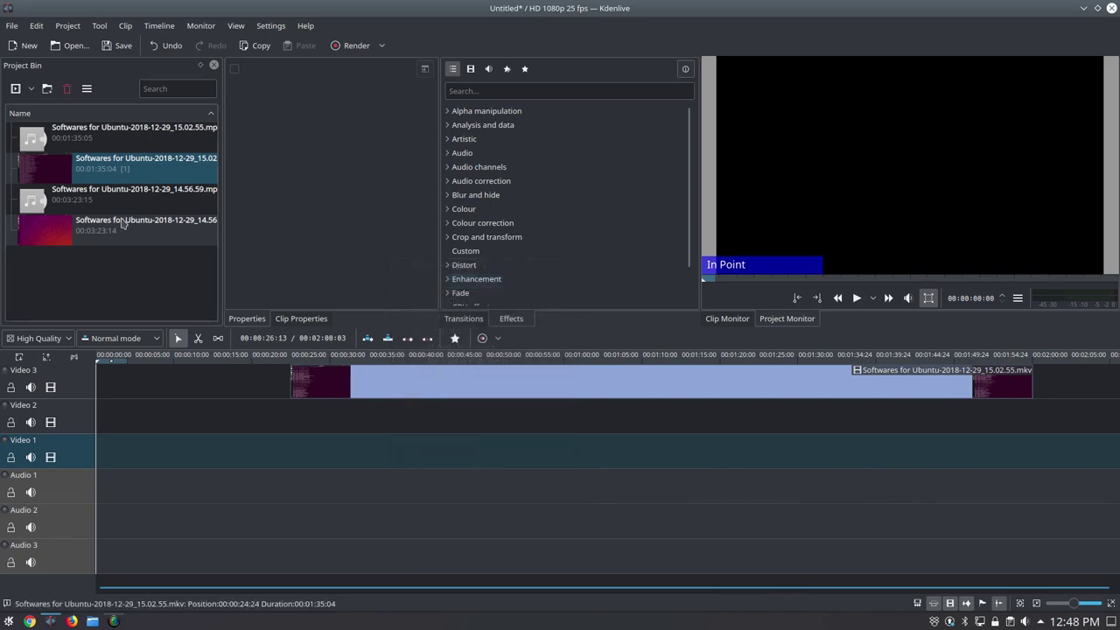
Place Softwares for Ubuntu-2018-12-29_15.02.55.mp3 on Audio 1 and align it and the Video 3 clip to the timeline start
click(86, 132)
drag(83, 136, 273, 486)
mouse_move(381, 385)
mouse_down()
mouse_move(328, 385)
mouse_move(383, 372)
mouse_up()
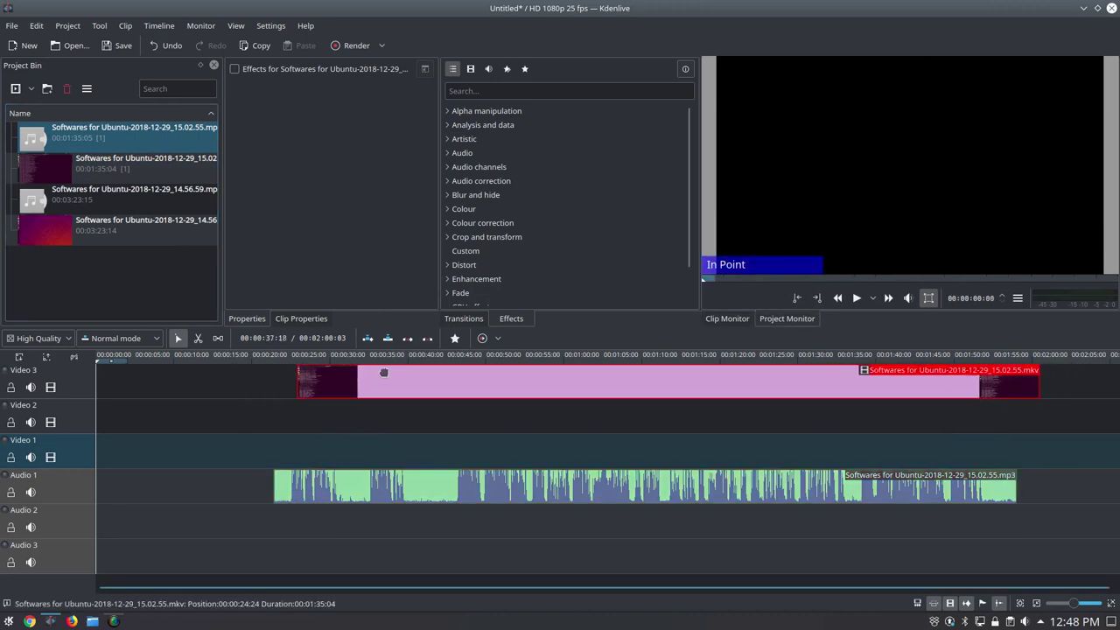
drag(470, 390, 90, 372)
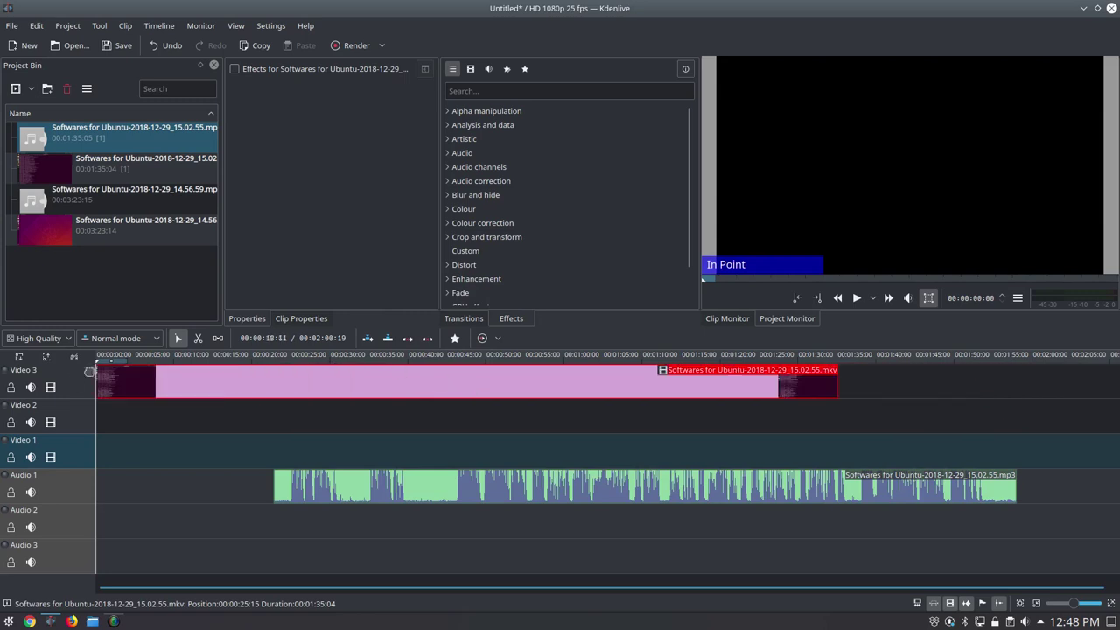
drag(411, 490, 78, 474)
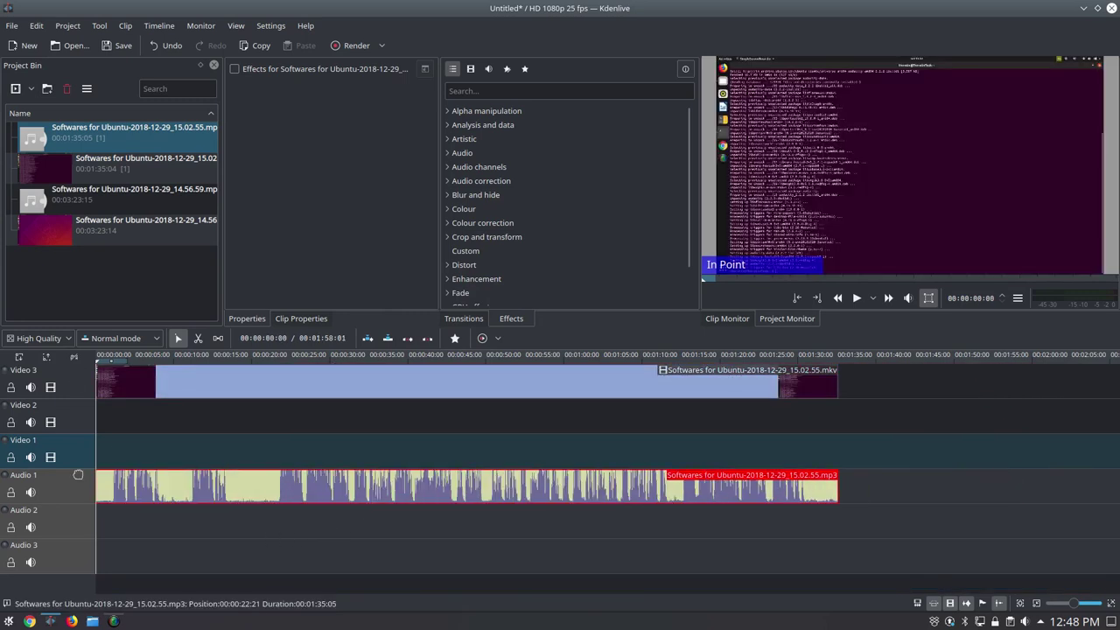
Group the Video 3 clip with the Audio 1 clip, and move the group along the timeline and back to the start
click(198, 391)
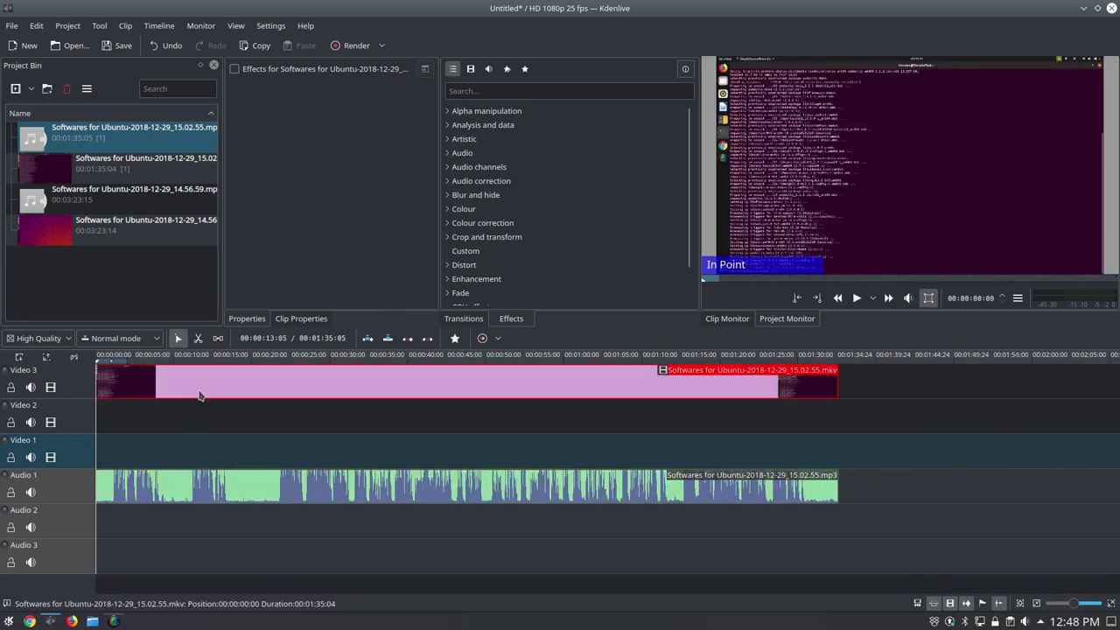
ctrl+click(209, 482)
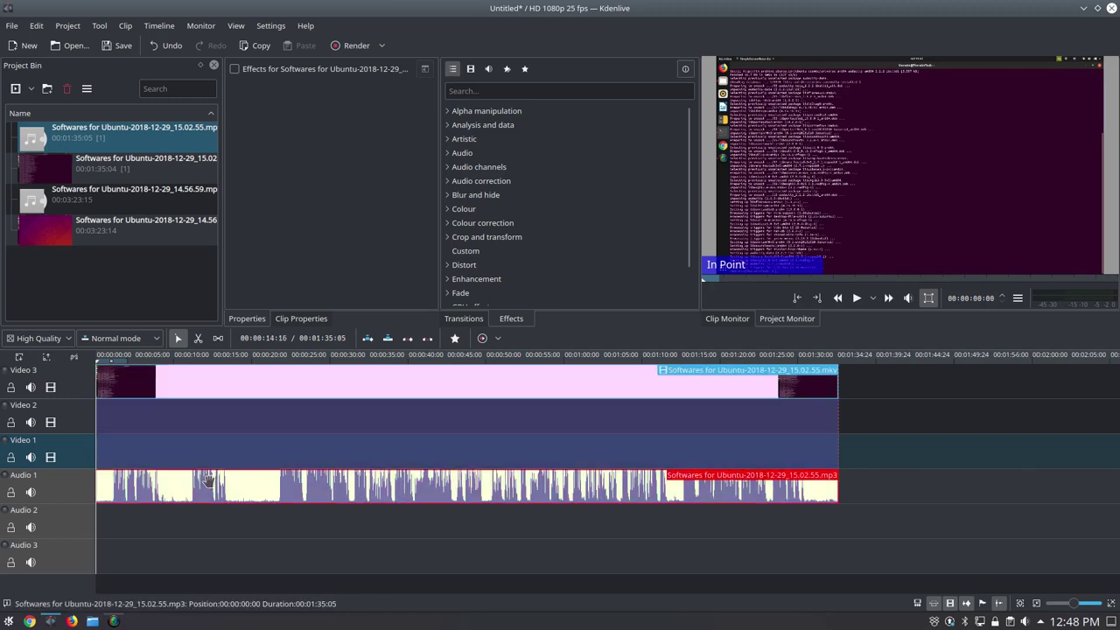
right_click(227, 386)
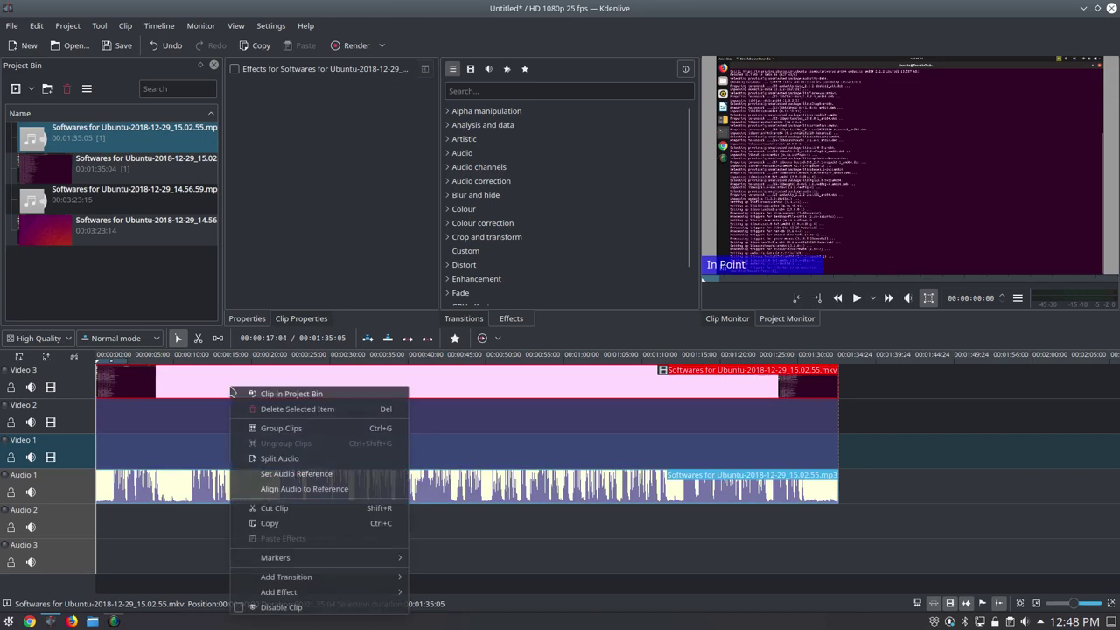
click(308, 429)
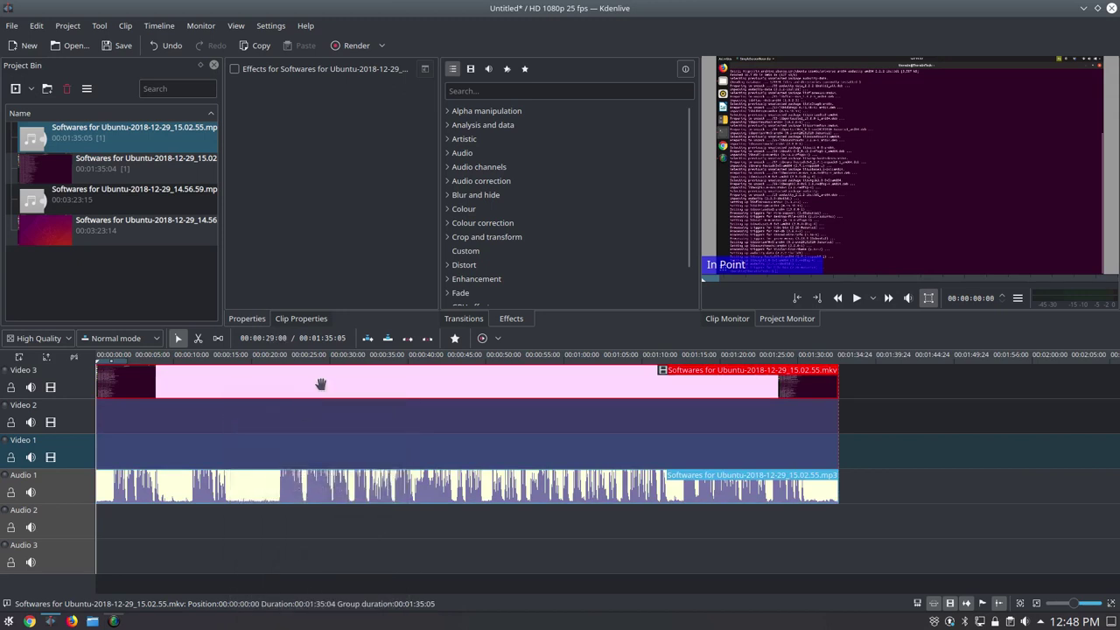
mouse_move(321, 384)
mouse_down()
mouse_move(552, 383)
mouse_move(327, 393)
mouse_move(496, 400)
mouse_move(335, 391)
mouse_up()
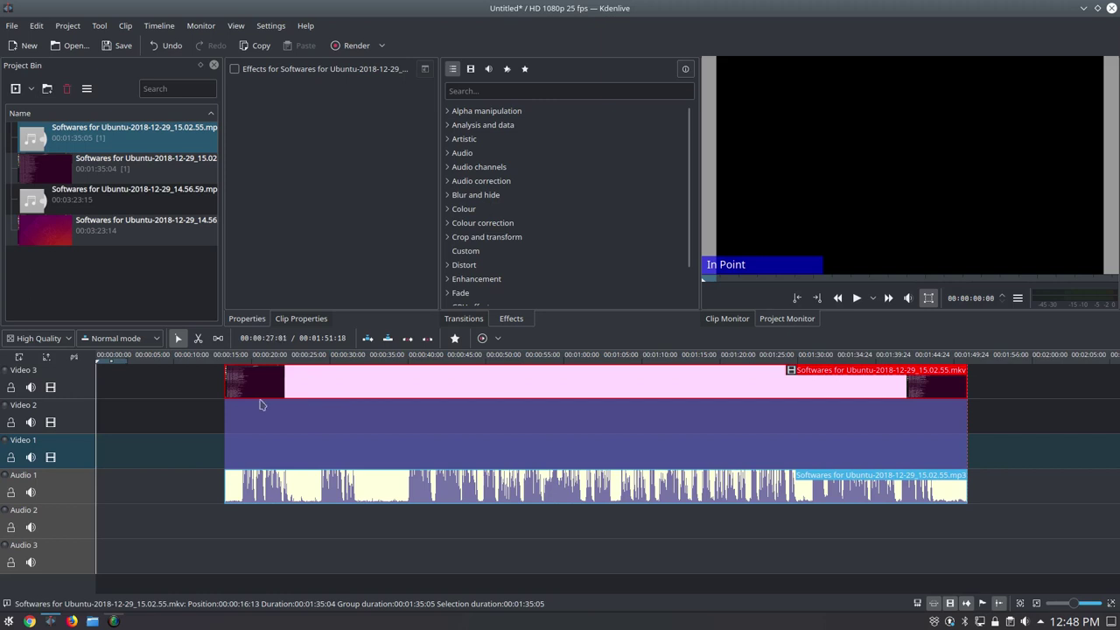
drag(338, 380, 210, 384)
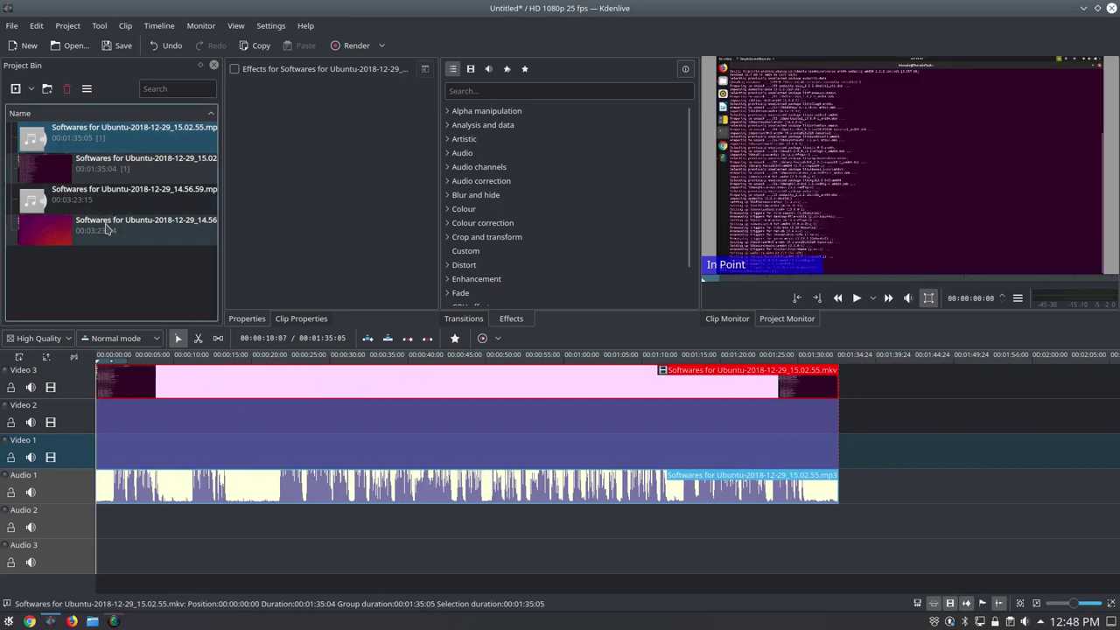
Place Softwares for Ubuntu-2018-12-29_14.56.59.mkv on Video 2 at about 30 s and split off its audio
click(93, 225)
drag(93, 224, 331, 415)
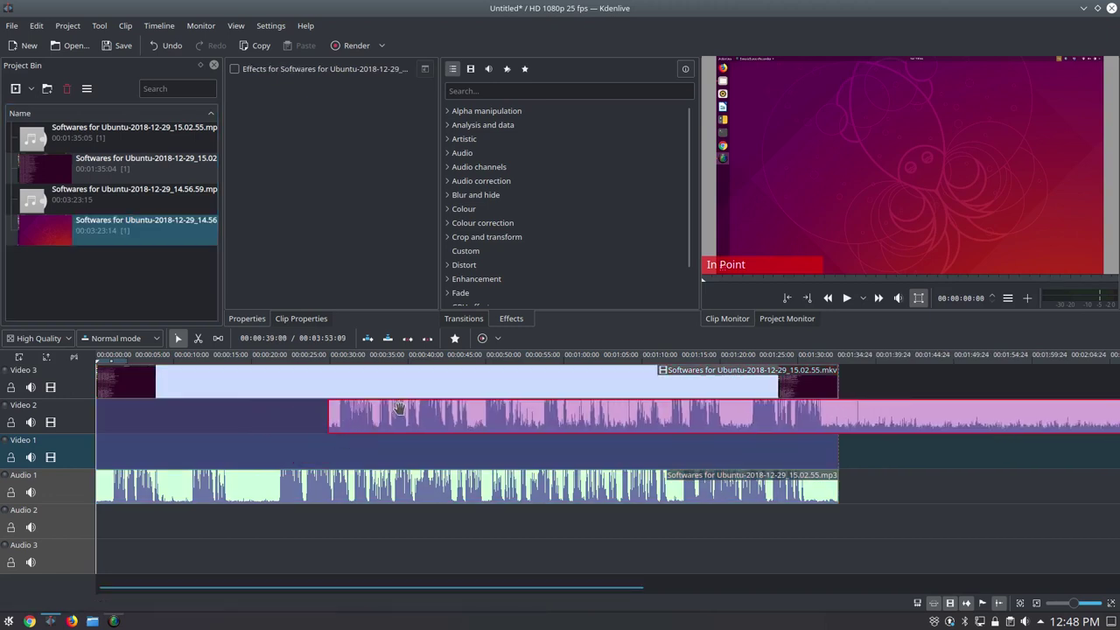
right_click(404, 415)
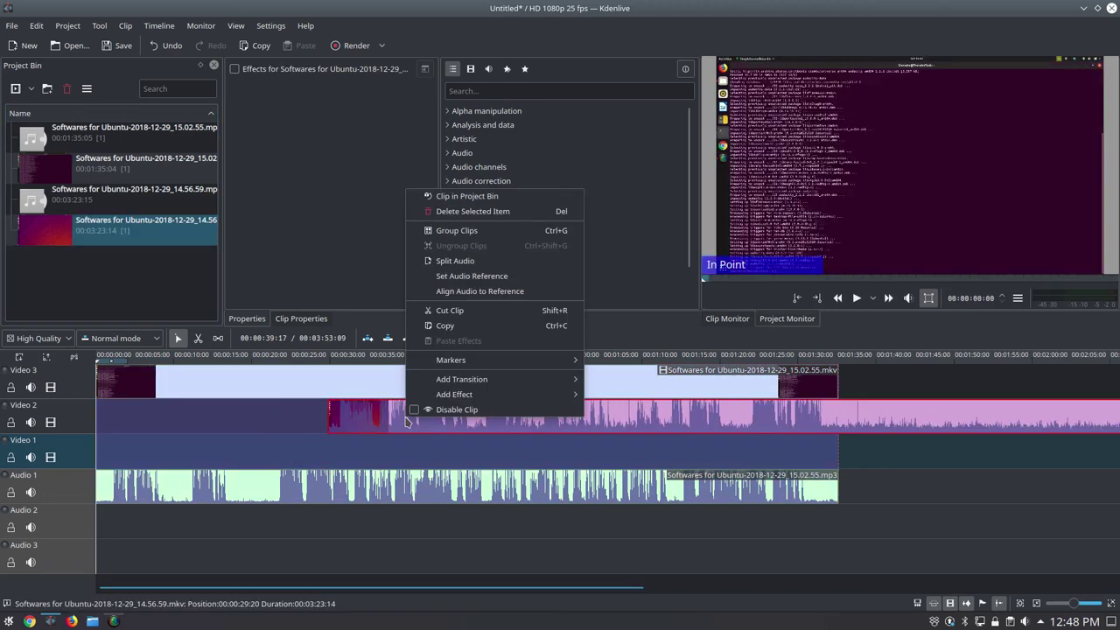
click(452, 263)
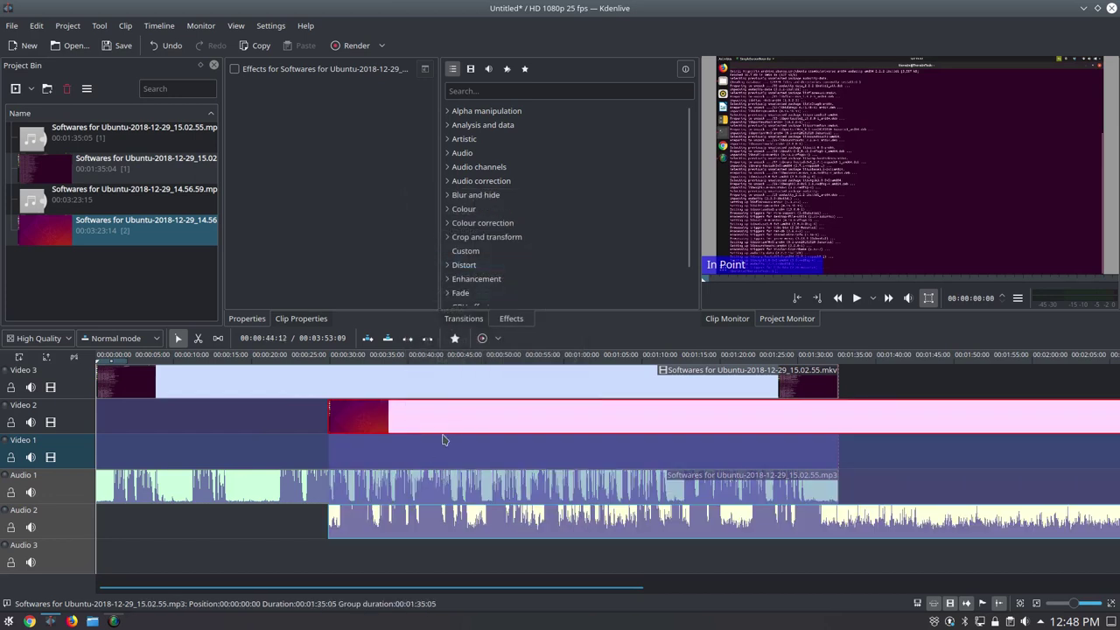
Ungroup the Video 2 clip from its separated audio and delete that audio from Audio 2
right_click(442, 413)
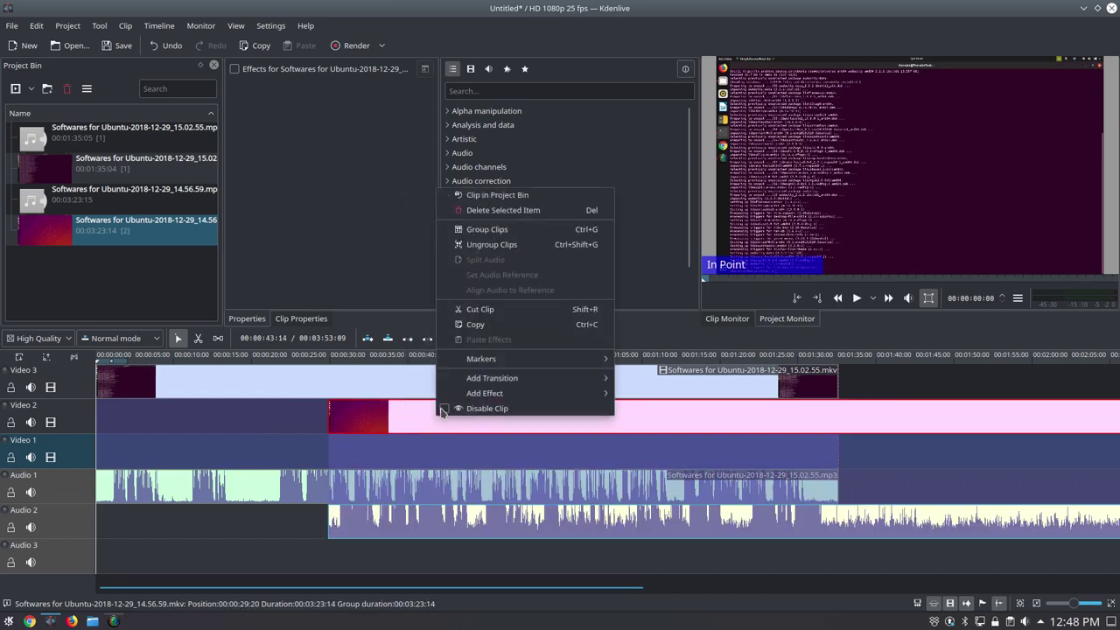
click(485, 245)
click(423, 518)
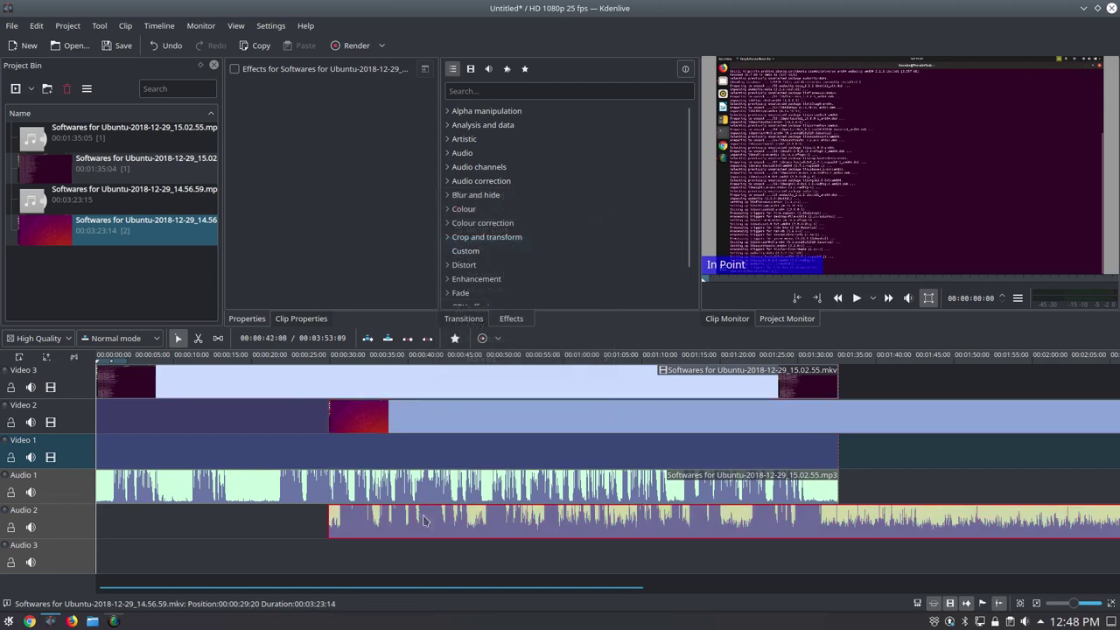
right_click(429, 516)
click(488, 311)
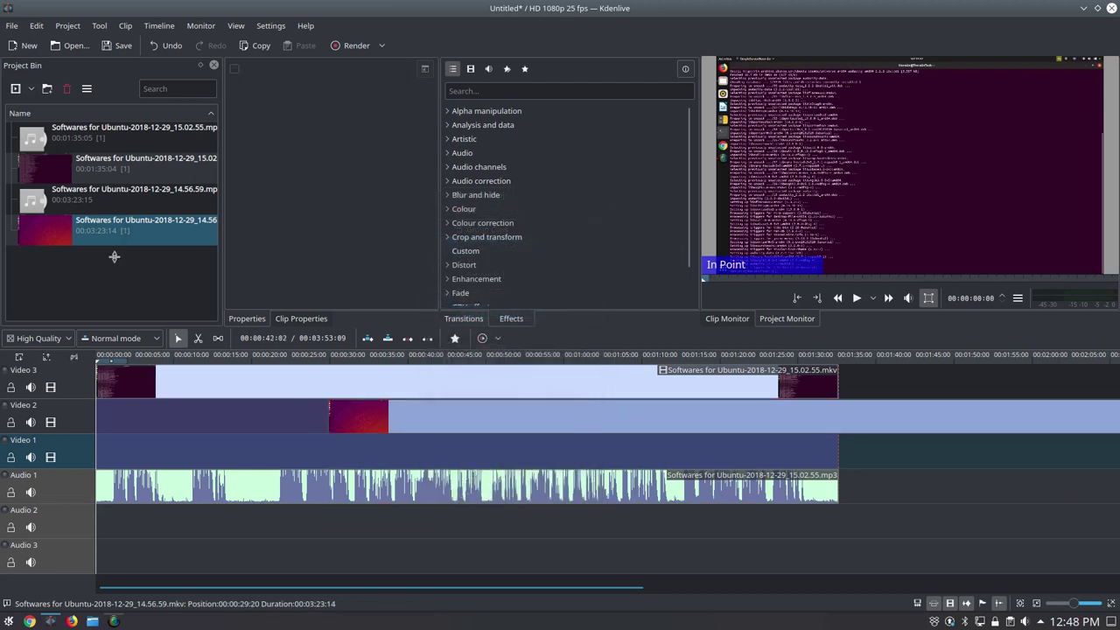
Place Softwares for Ubuntu-2018-12-29_14.56.59.mp3 on Audio 2 and align it and the Video 2 clip to the timeline start
drag(76, 203, 140, 466)
click(394, 418)
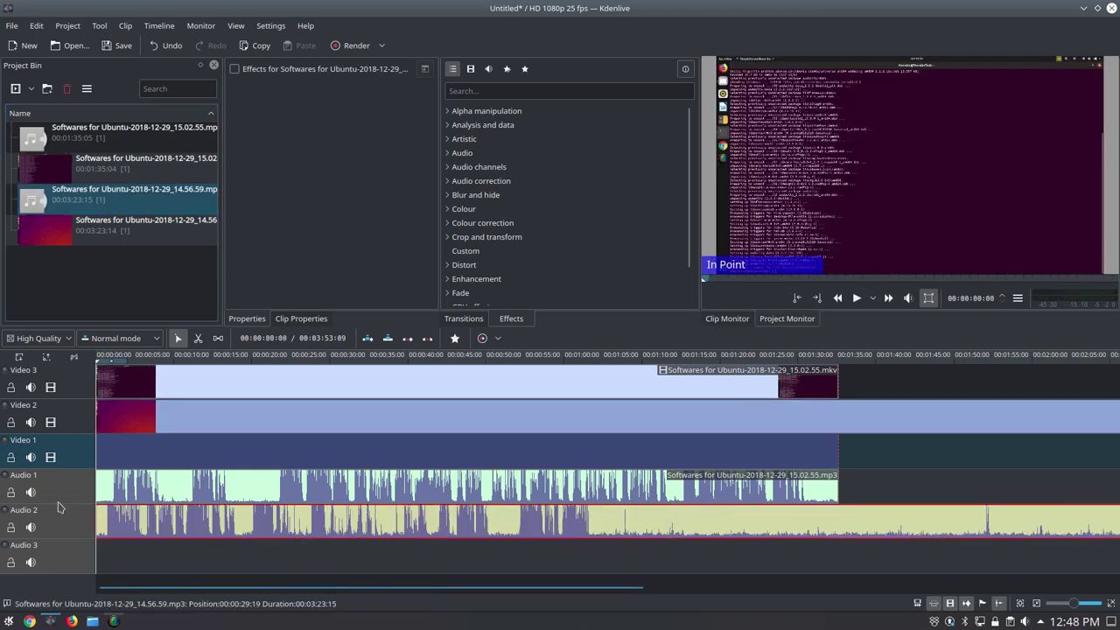
Group the Video 2 clip with the mp3 clip on Audio 2
click(159, 427)
shift+click(173, 529)
right_click(174, 529)
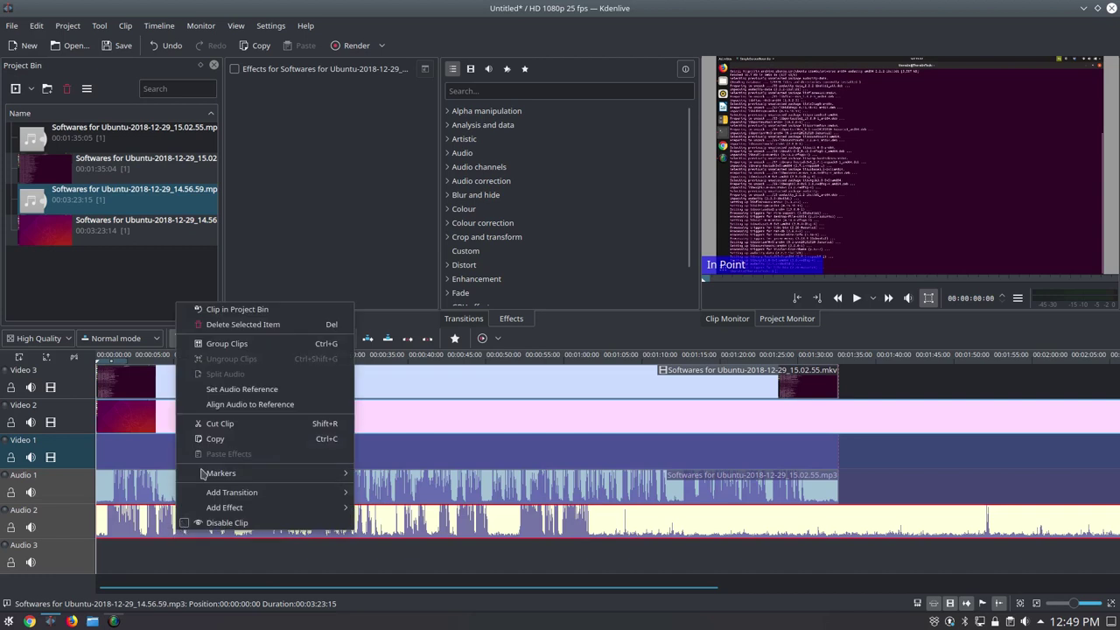
click(210, 344)
Move the Video 2 and Audio 2 group so it starts where the Video 3 clip ends, at about 1 min 35 s
drag(253, 420, 537, 427)
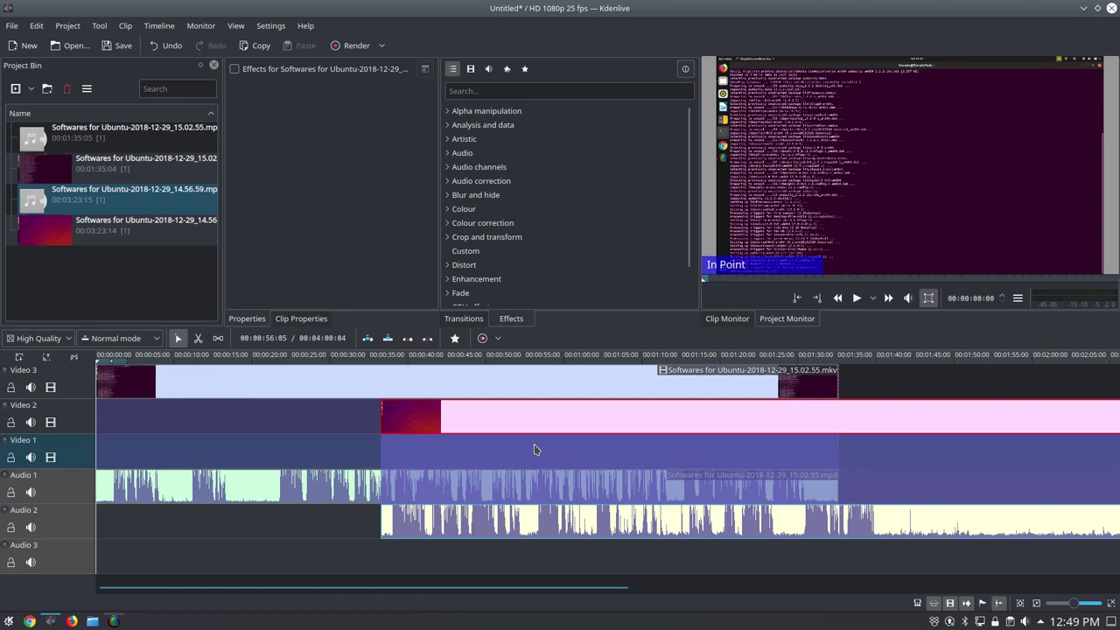
click(516, 423)
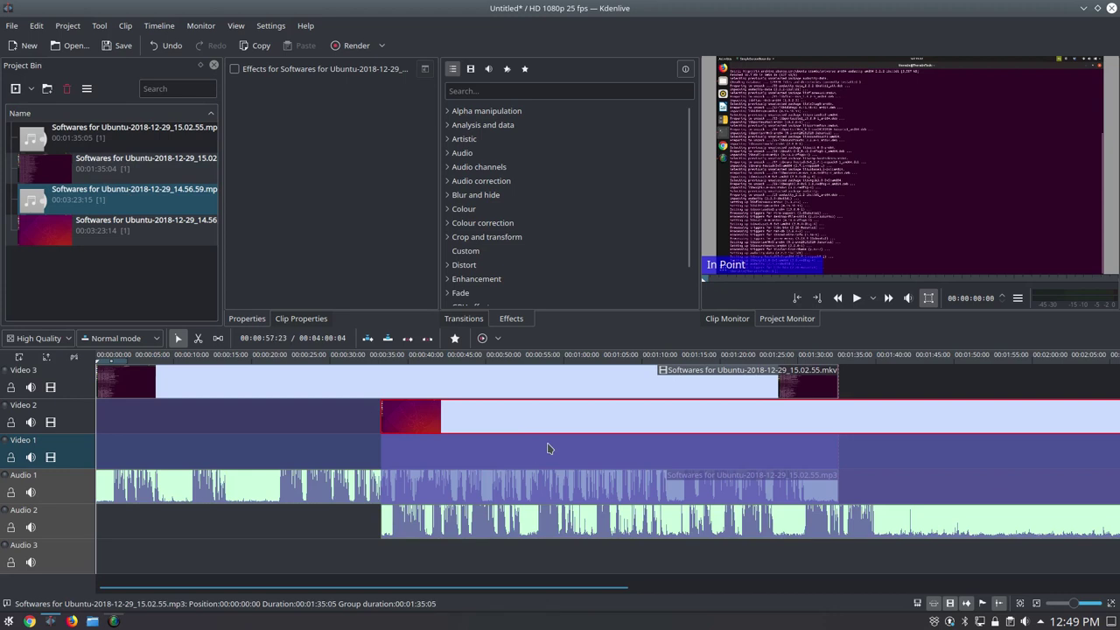
drag(403, 425, 861, 427)
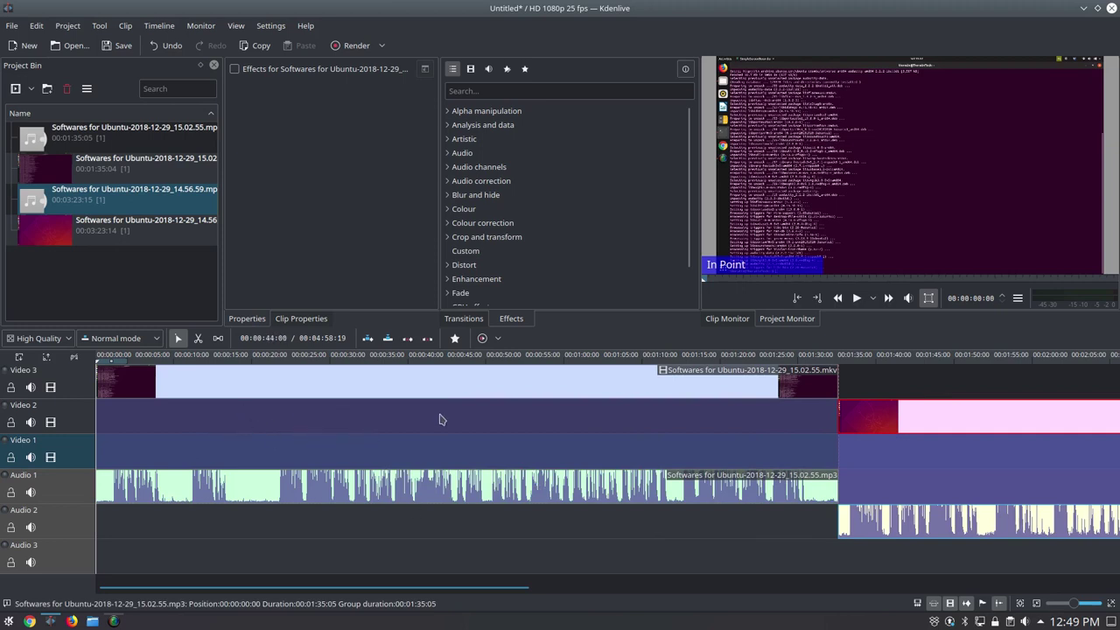
Move the Video 3 and Audio 1 group to start at about 5 s and preview the timeline
drag(172, 388, 190, 390)
drag(123, 415, 109, 423)
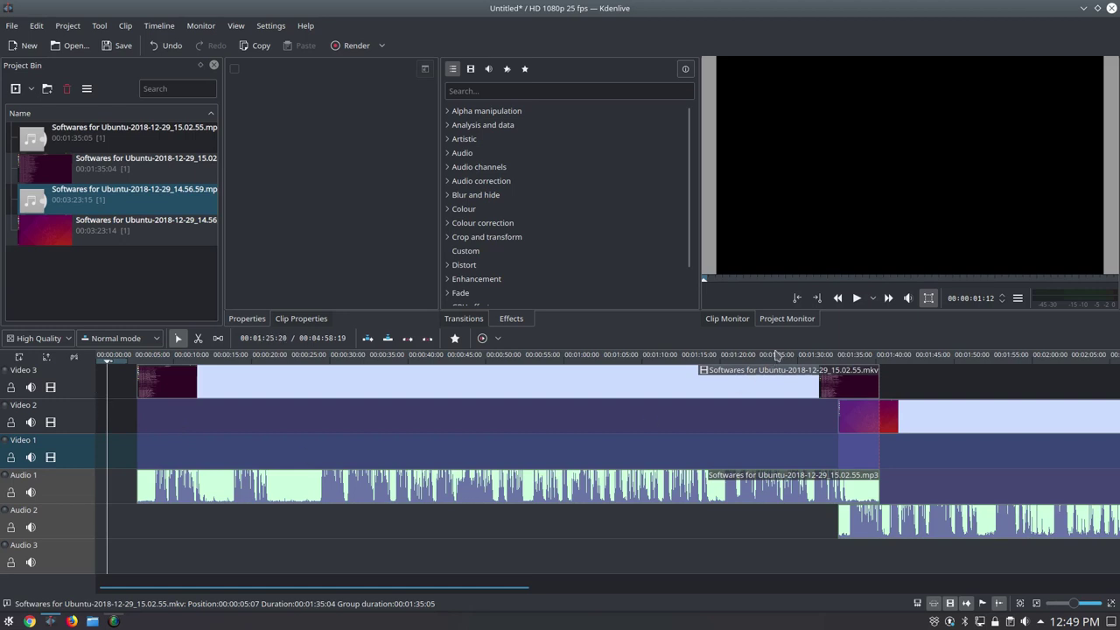
click(856, 298)
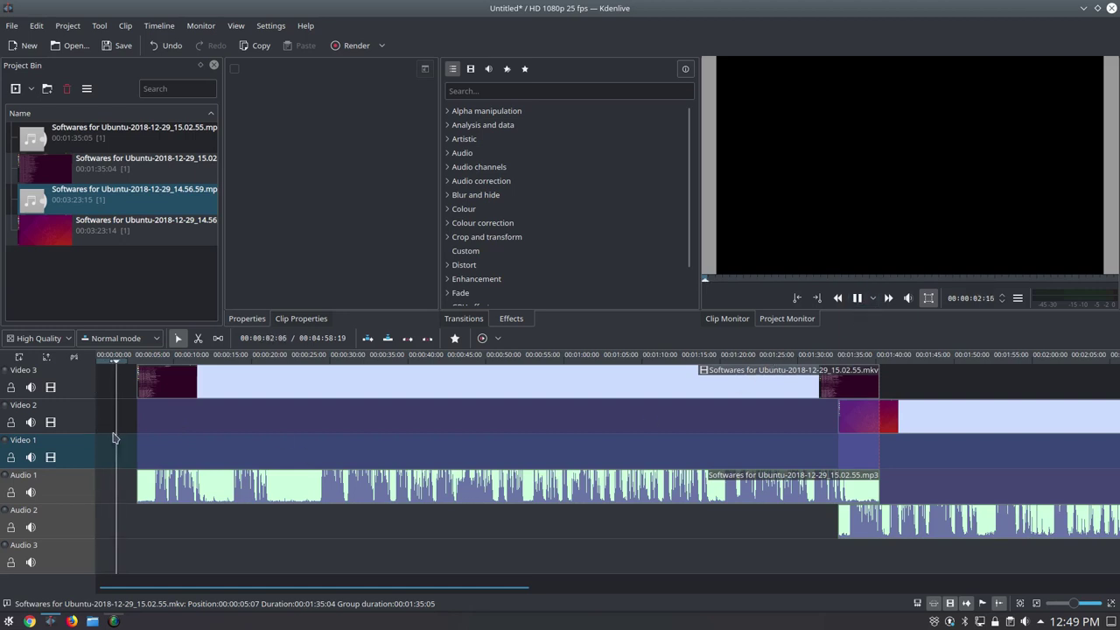
key(space)
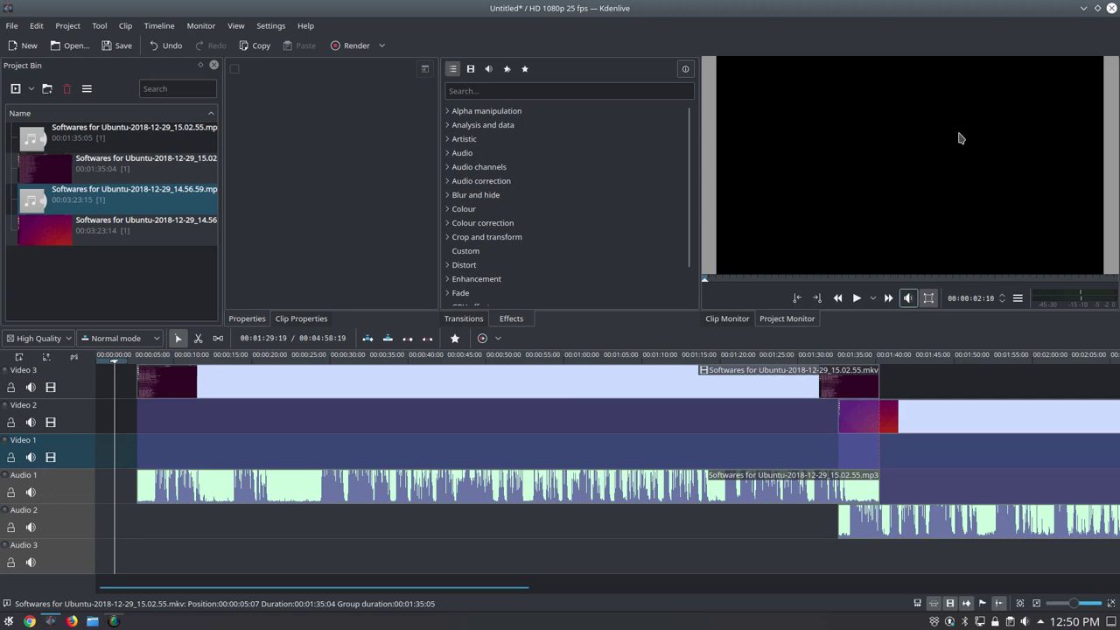
key(space)
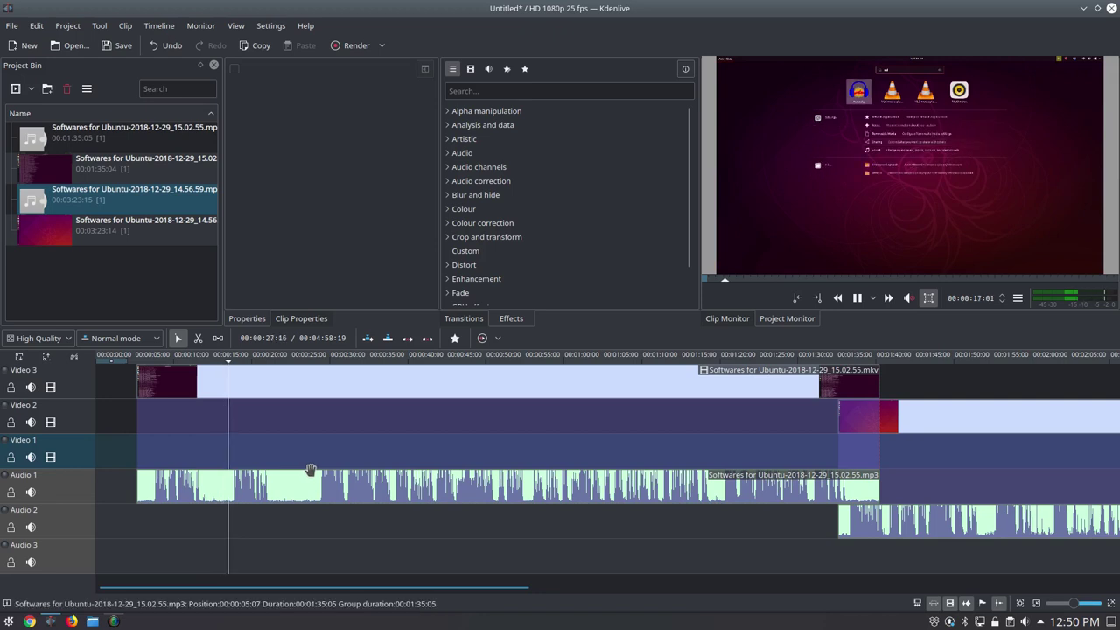
key(space)
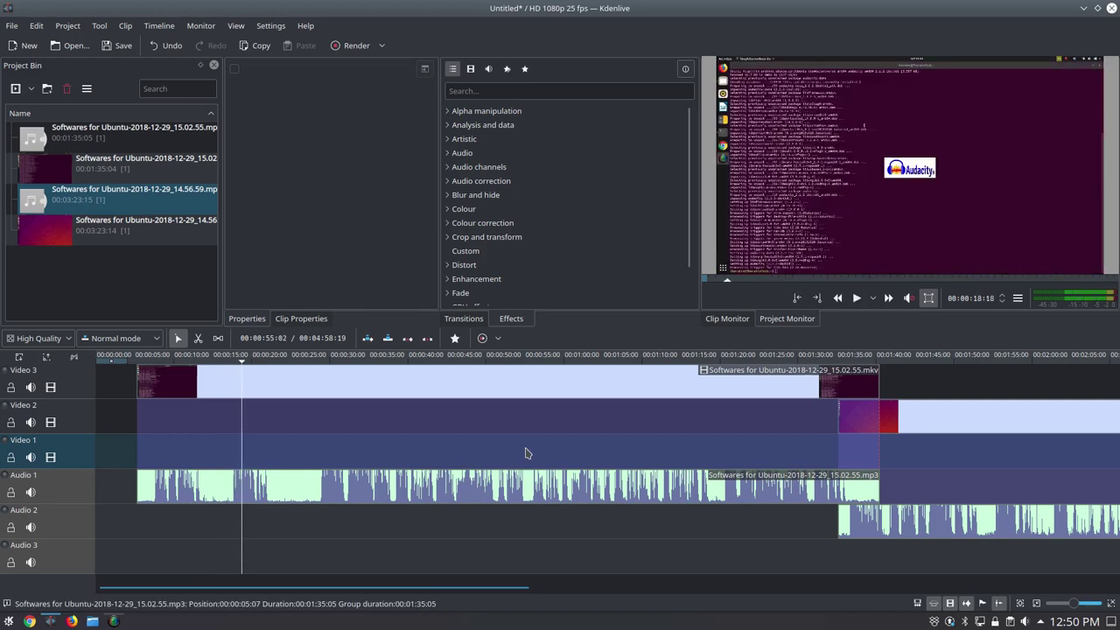
Split the Video 3 and Audio 1 group at about 22 s and again at about 28 s
click(197, 339)
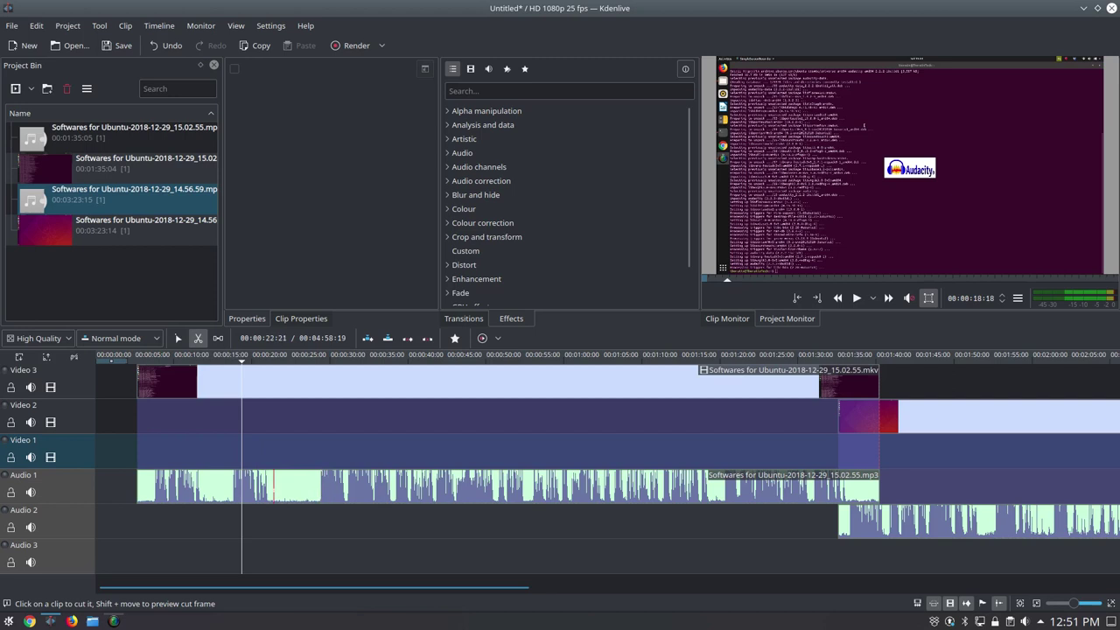
click(273, 486)
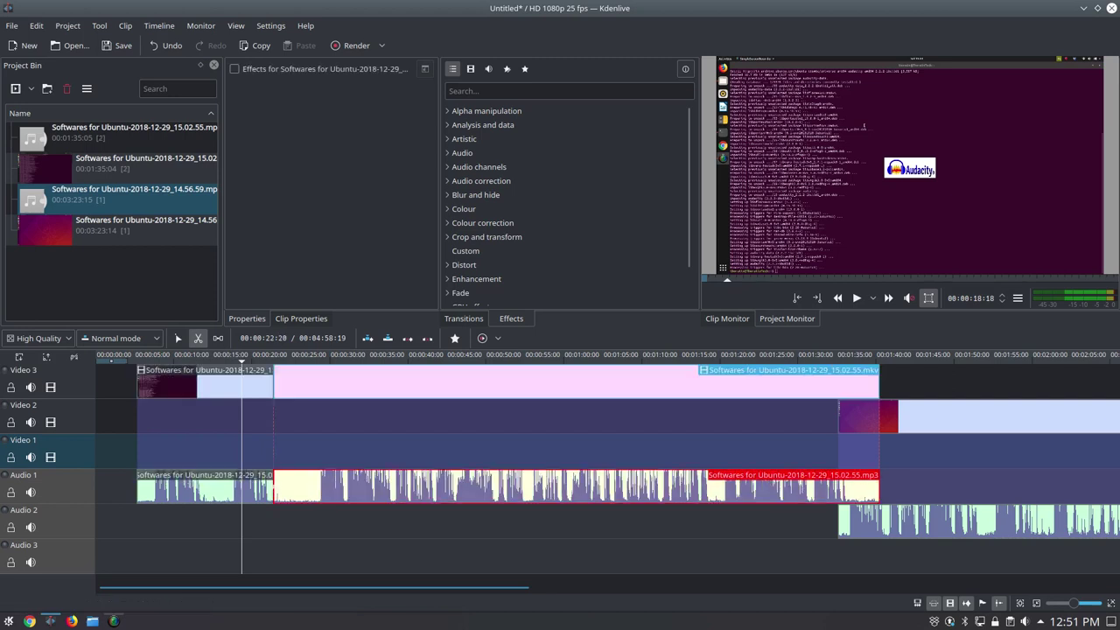
click(317, 486)
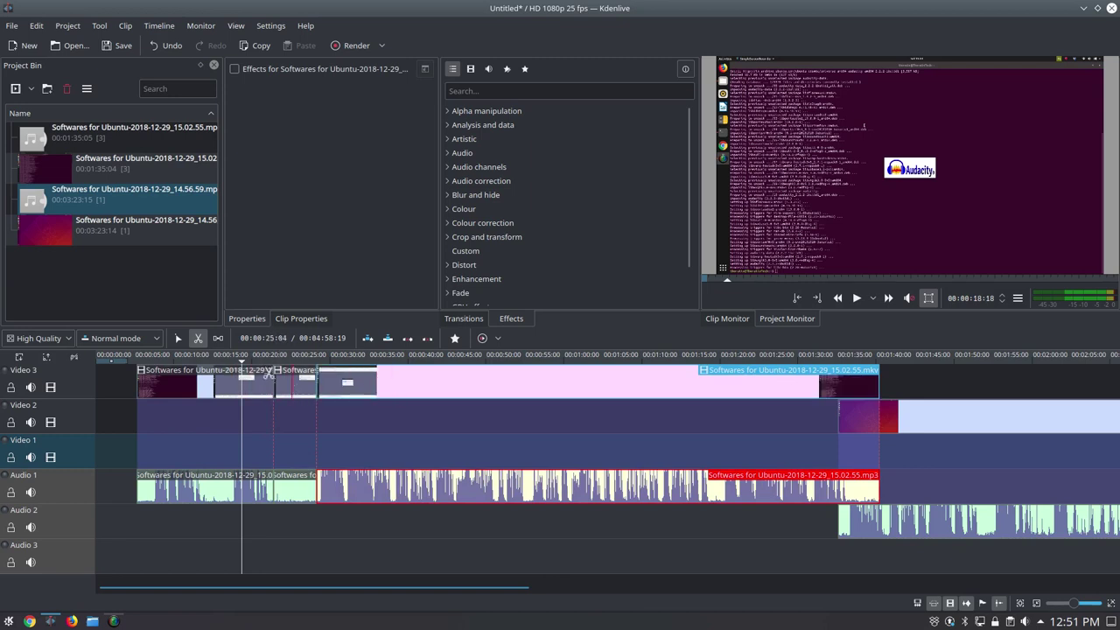
Move the short middle piece of the split group onto Video 2 and Audio 2, starting at about 32 s
click(177, 338)
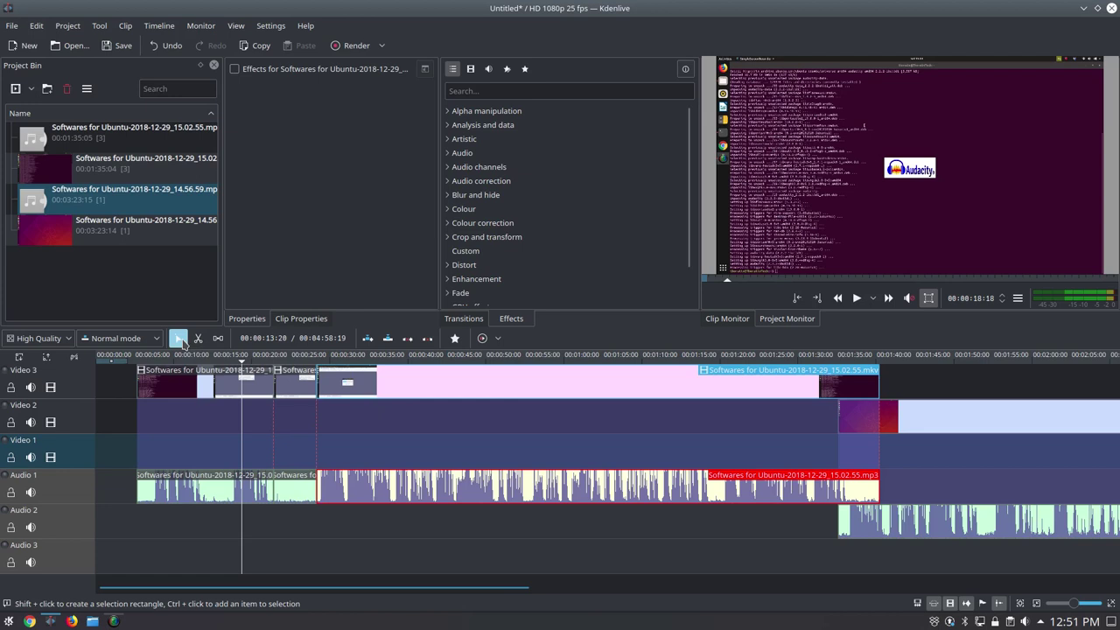
click(292, 387)
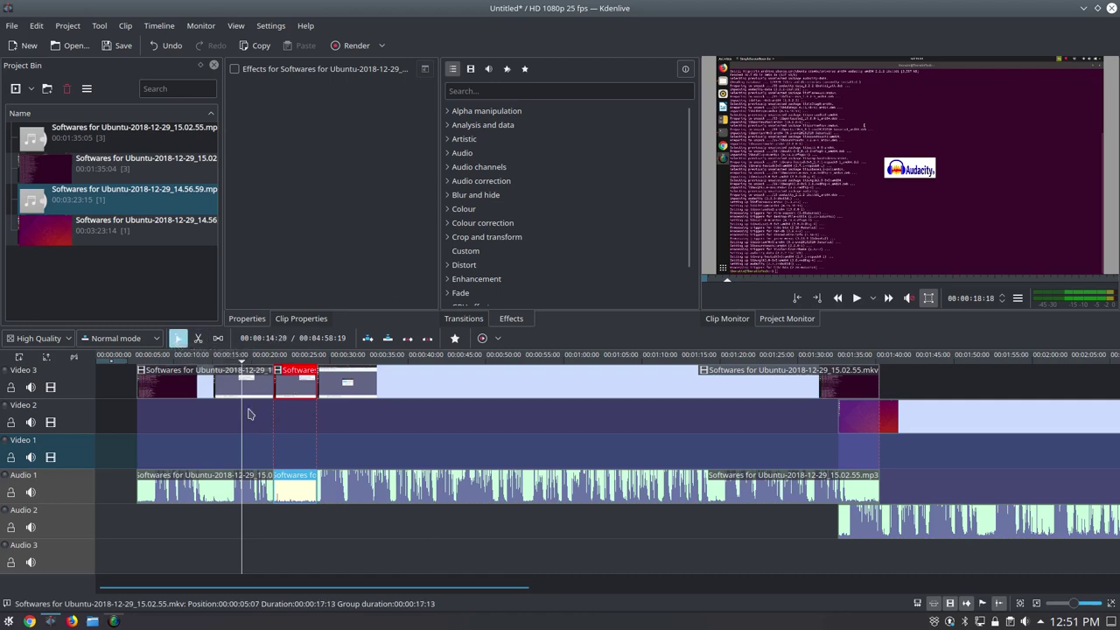
drag(295, 382, 364, 421)
right_click(364, 421)
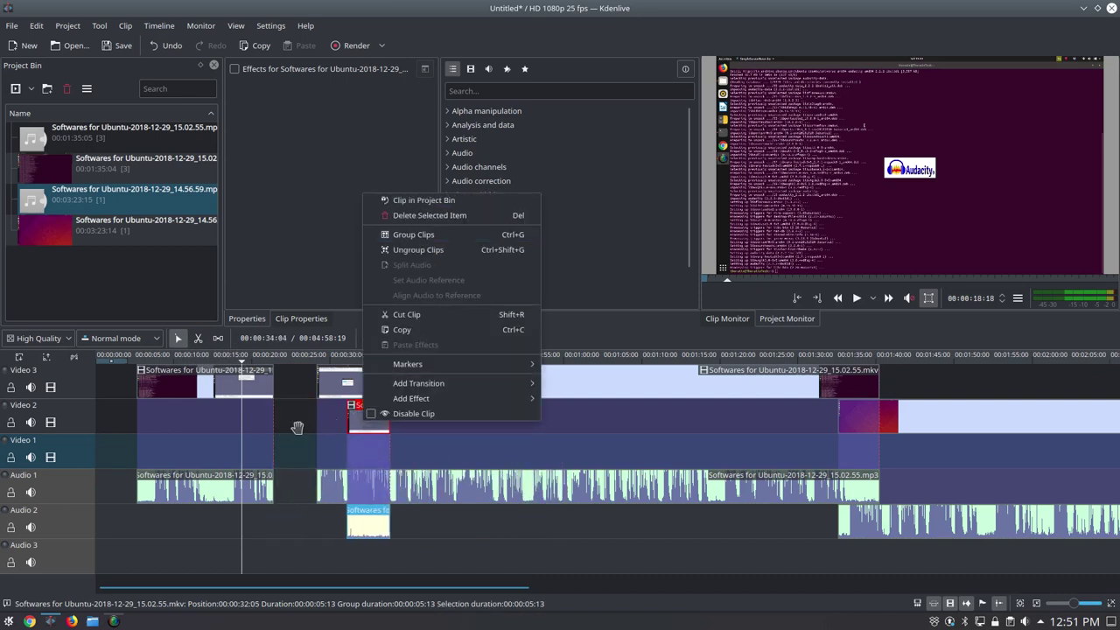
key(Escape)
Move the first Video 3 piece to start at about 1 s and the Video 2 piece to about 18 s, slightly overlapping its end
drag(215, 391, 184, 391)
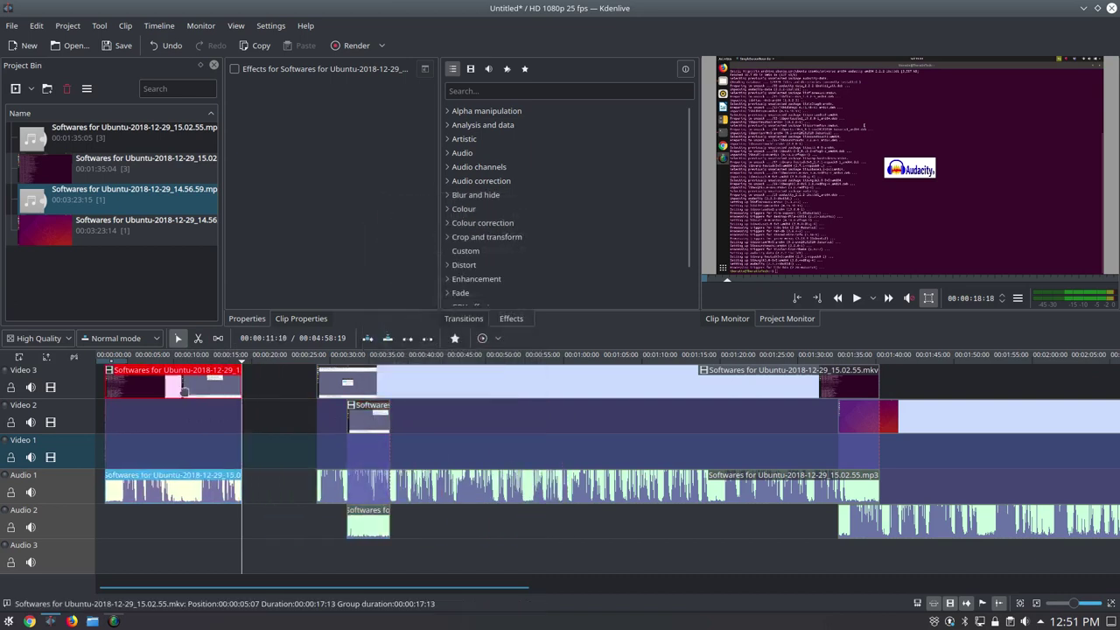
click(364, 418)
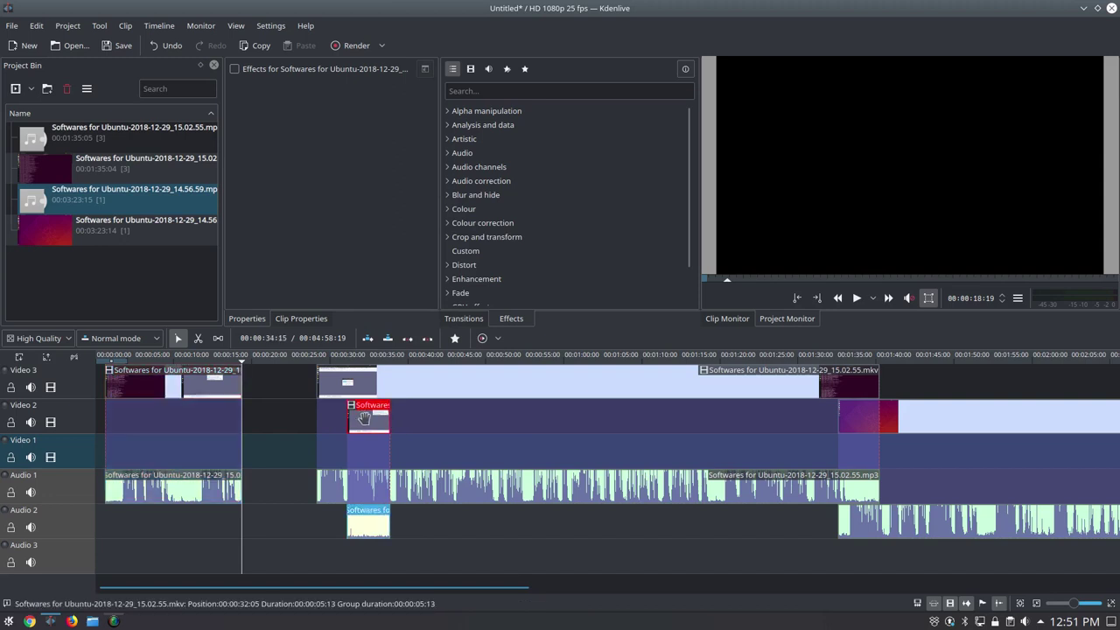
drag(364, 418, 256, 425)
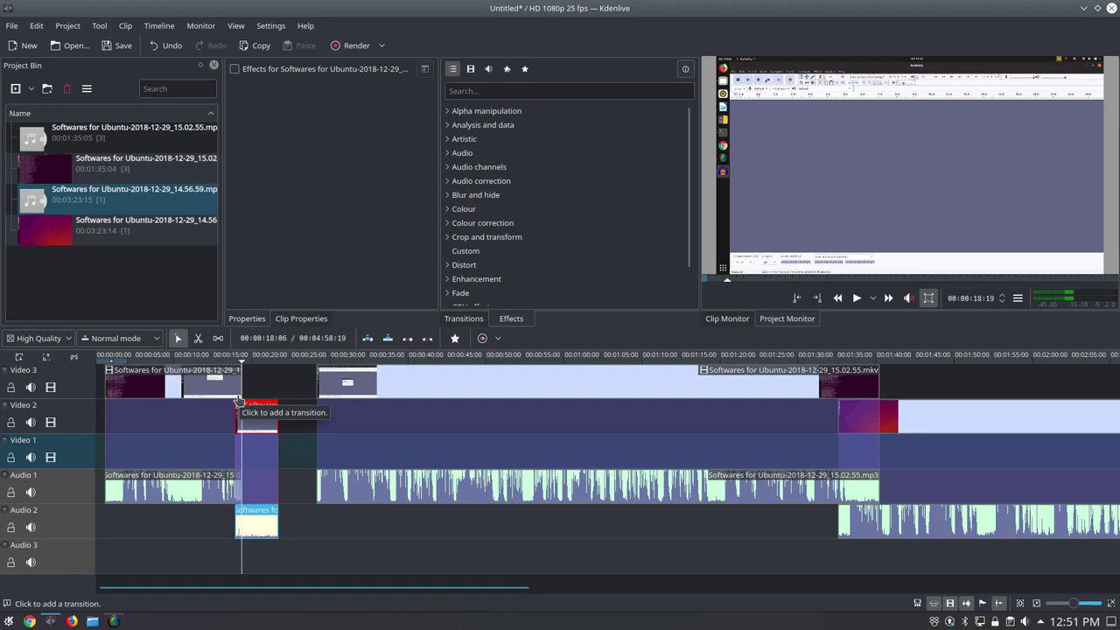
Add a Dissolve transition where the first Video 3 piece overlaps the short Video 2 piece
click(238, 401)
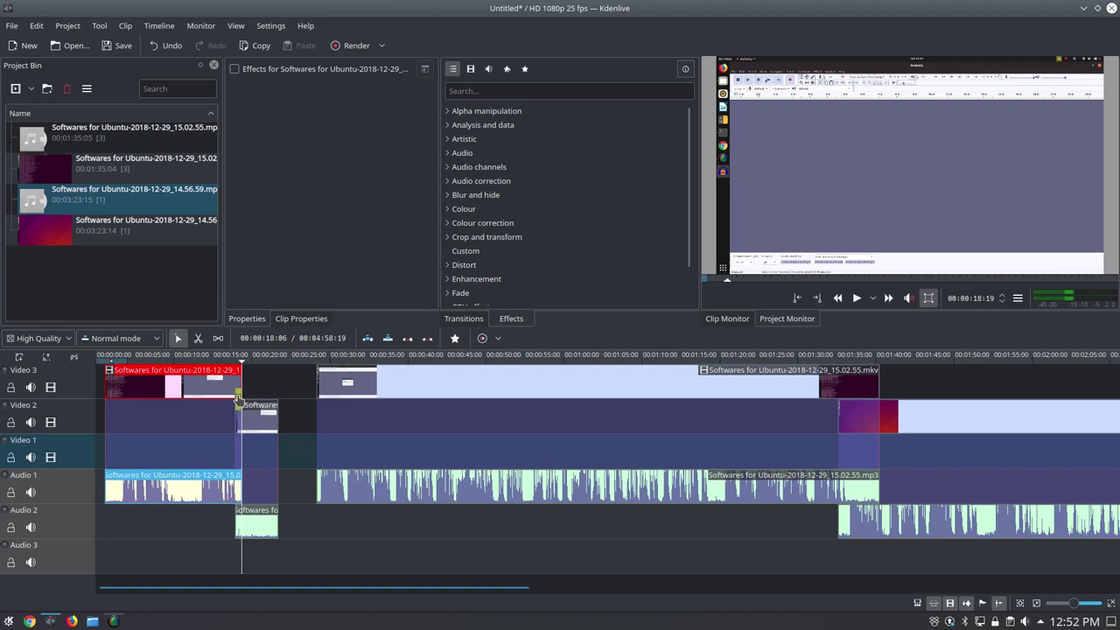
click(238, 403)
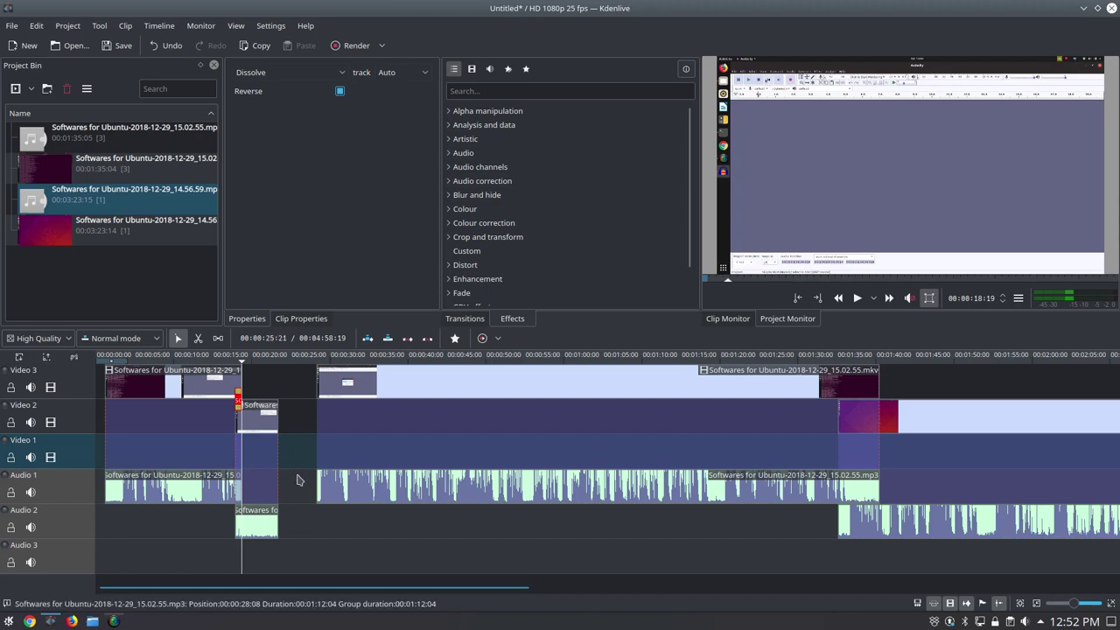
Apply a Fade out effect to the short audio piece on Audio 2
click(263, 427)
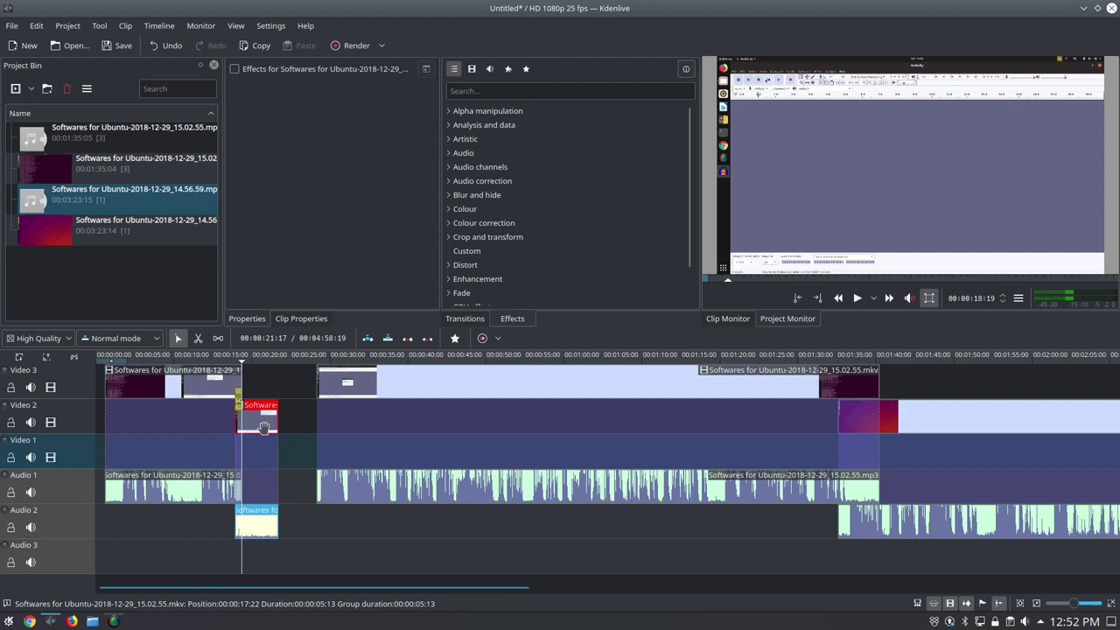
right_click(269, 530)
mouse_move(316, 513)
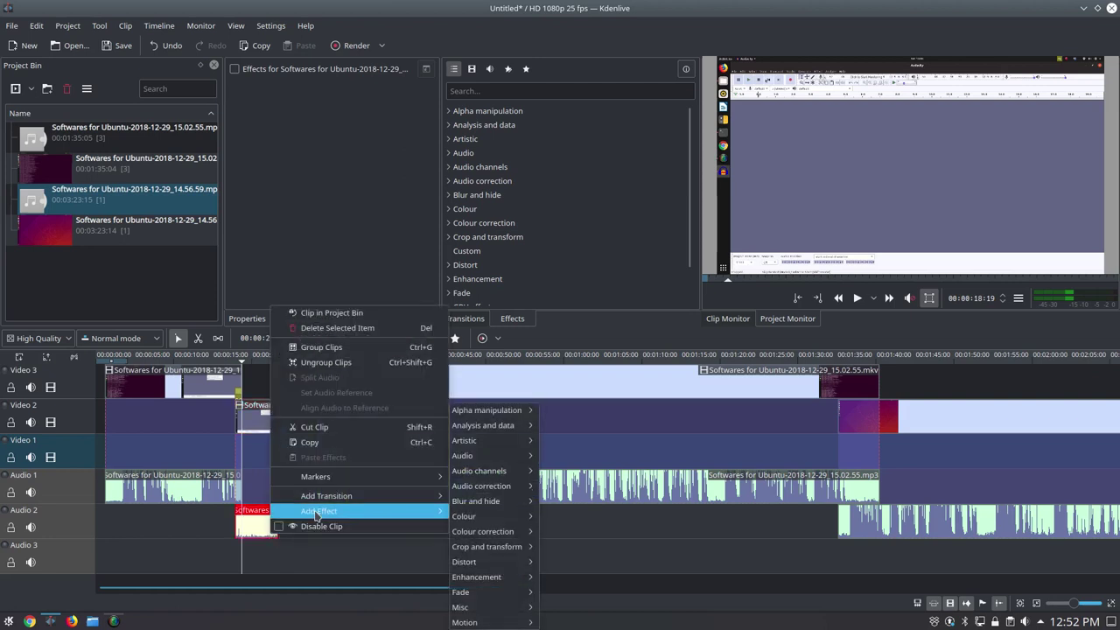
mouse_move(477, 592)
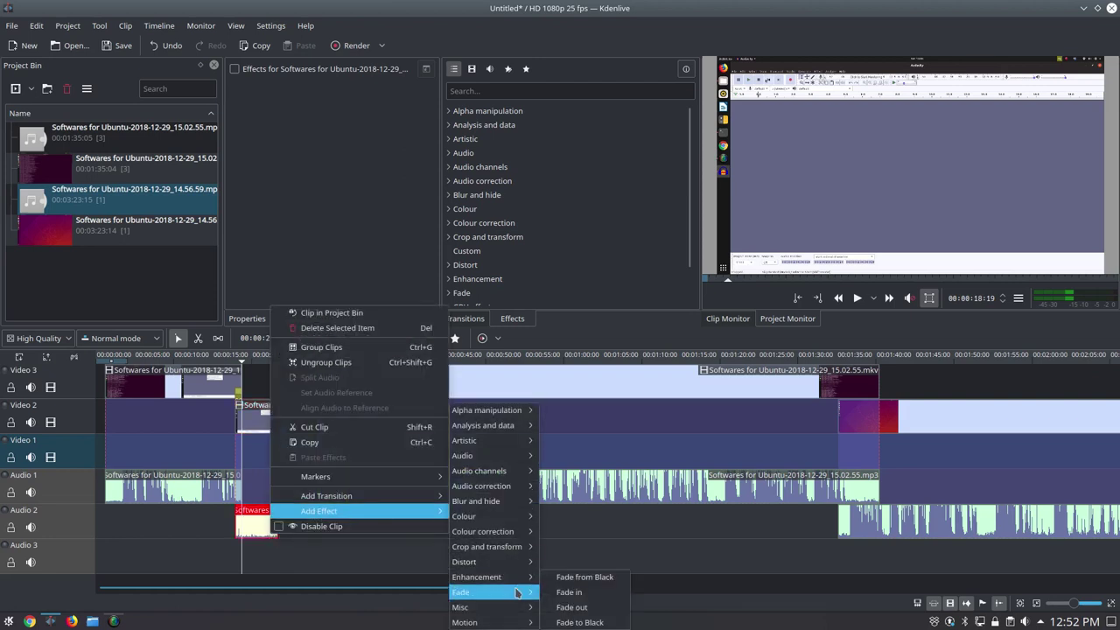
click(573, 607)
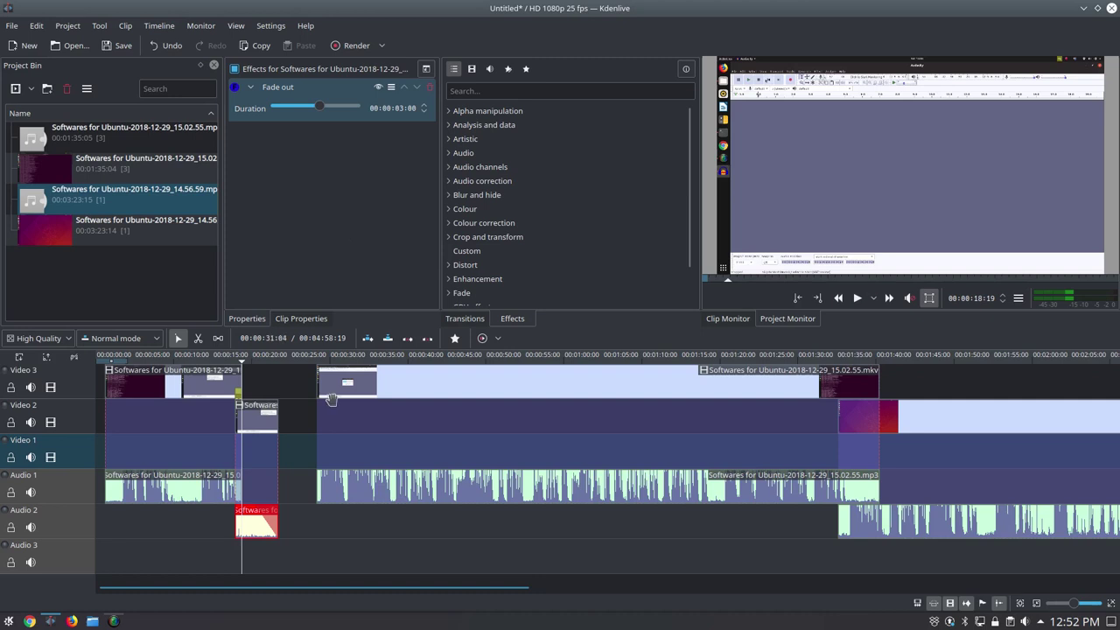
Move the long remaining Video 3 and Audio 1 piece to start at about 23 s, where the short Video 2 piece ends
drag(405, 387, 367, 388)
click(887, 417)
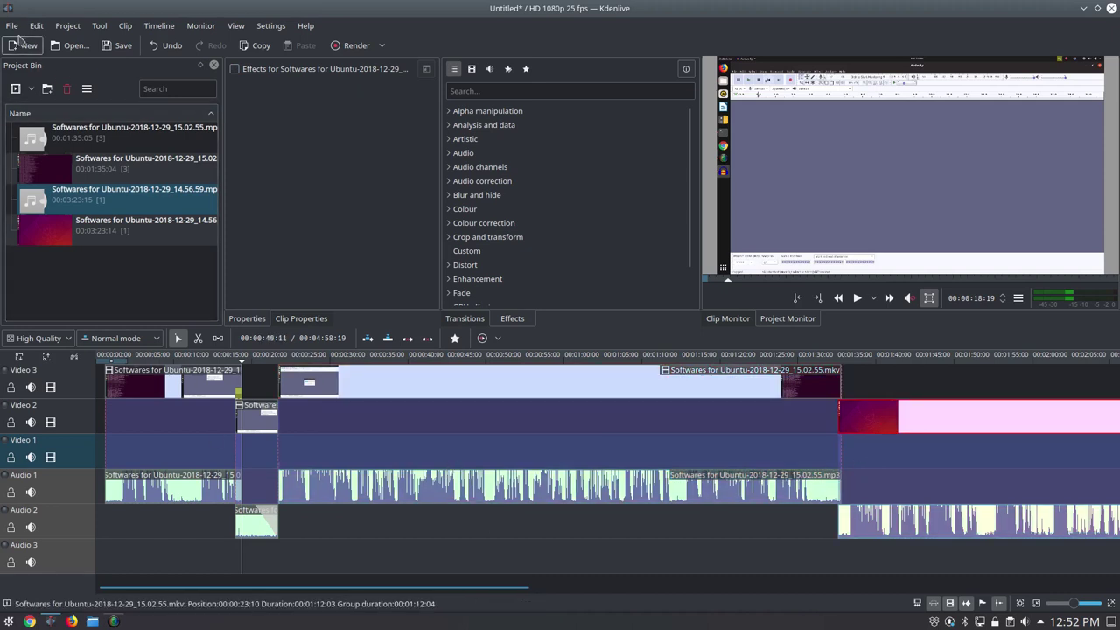
Save the project as Kdenliverecording.kdenlive in the Documents folder
click(12, 25)
click(35, 123)
click(494, 348)
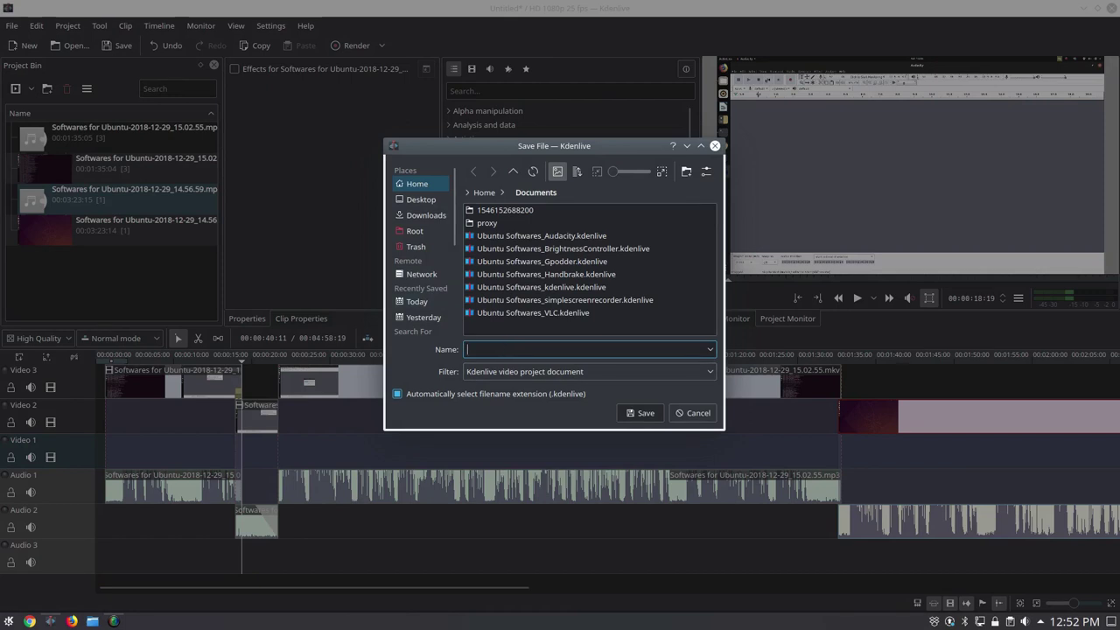
text(denliverecording)
click(643, 418)
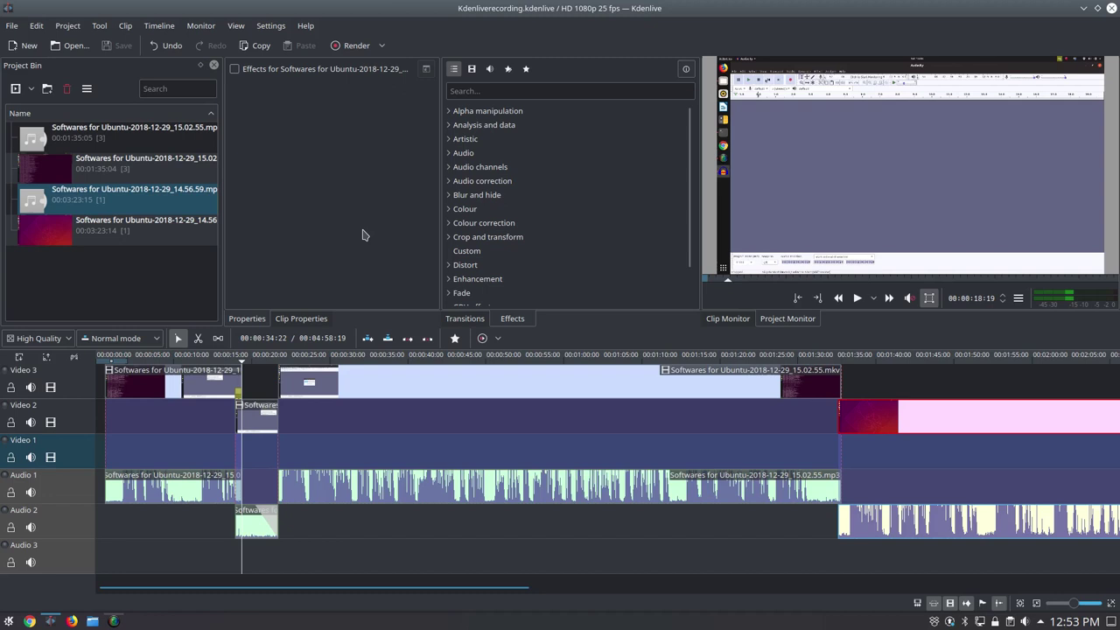
Render the full project to untitled.mp4 using the MP4 (H264/AAC) format
click(355, 47)
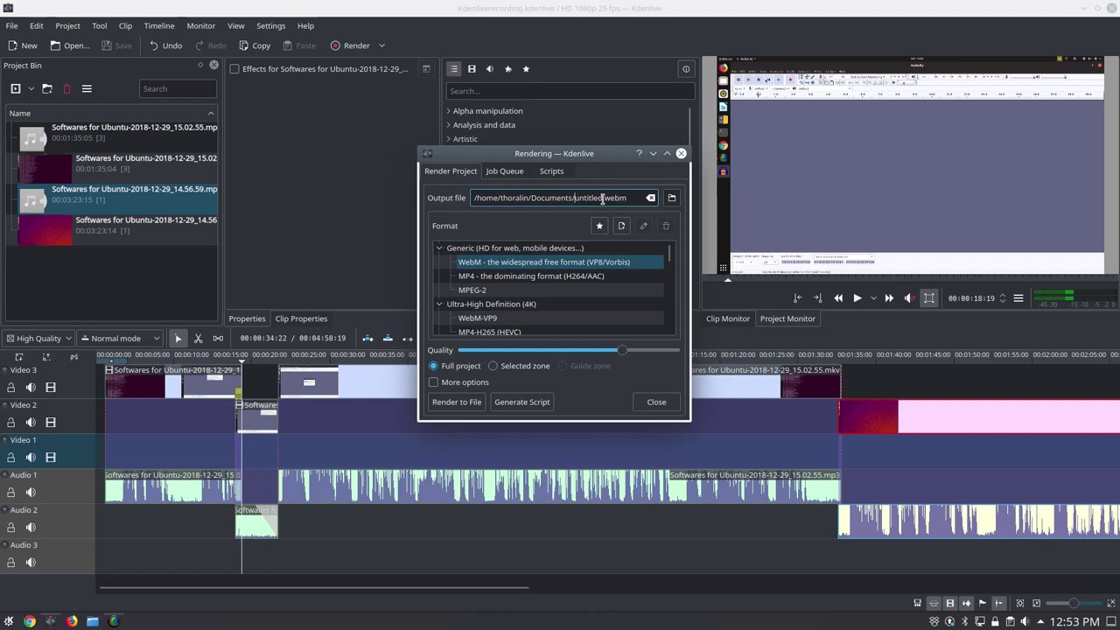
click(499, 279)
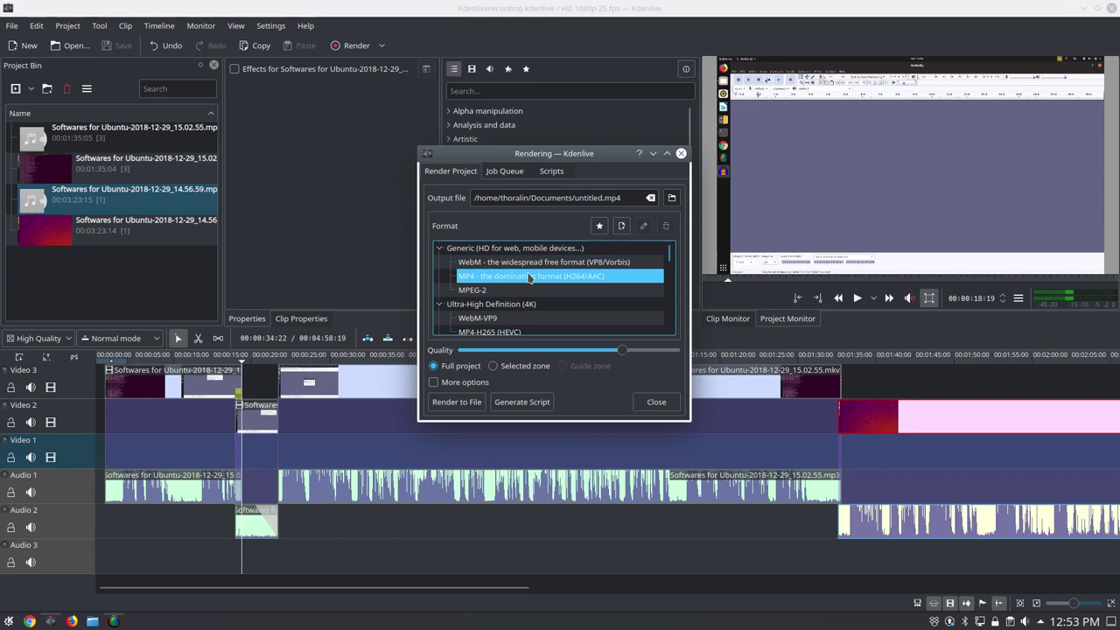
scroll(514, 312, down, 2)
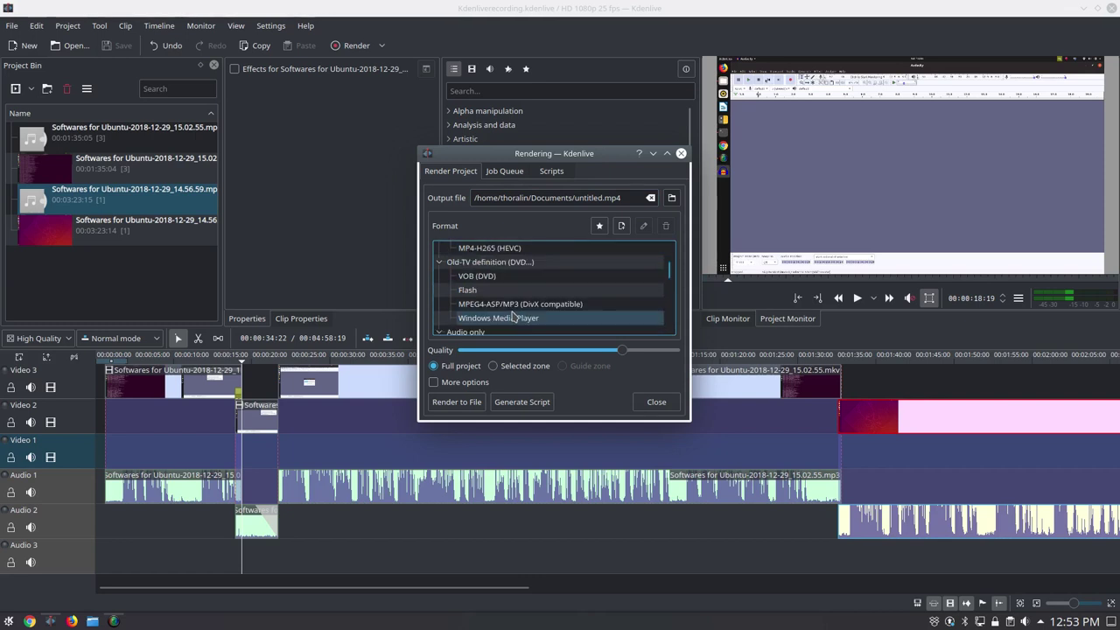
scroll(514, 315, down, 5)
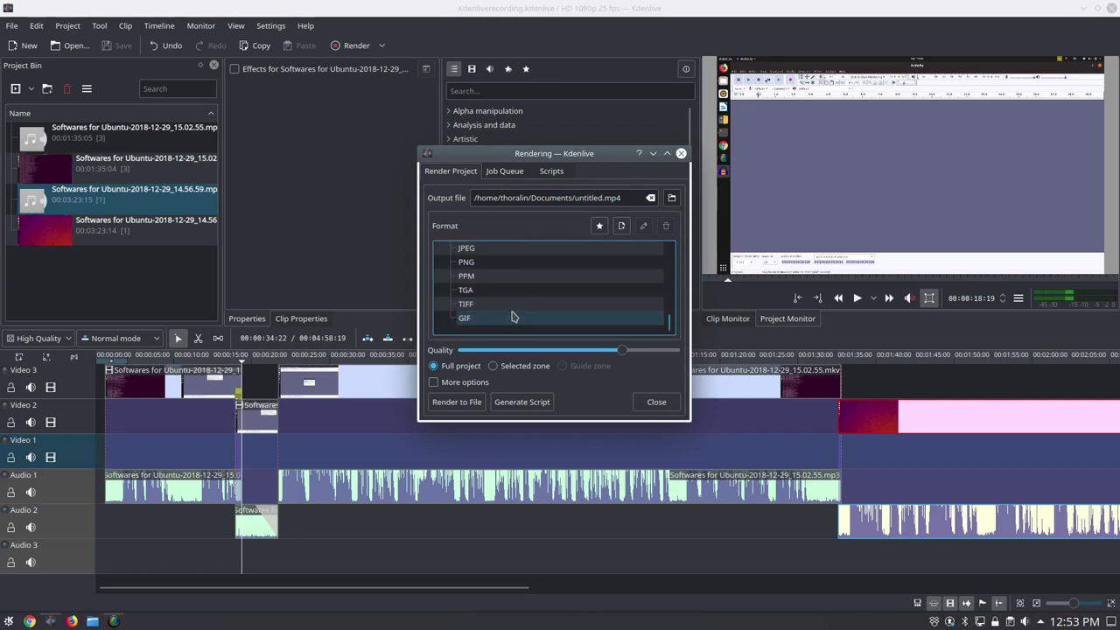
scroll(514, 316, up, 10)
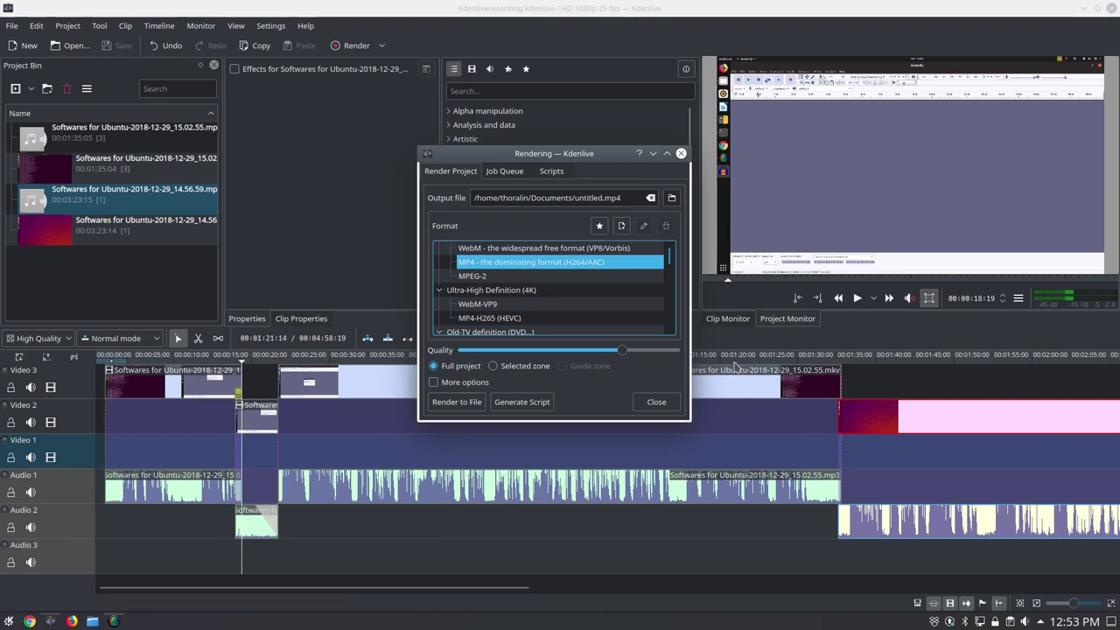
click(456, 404)
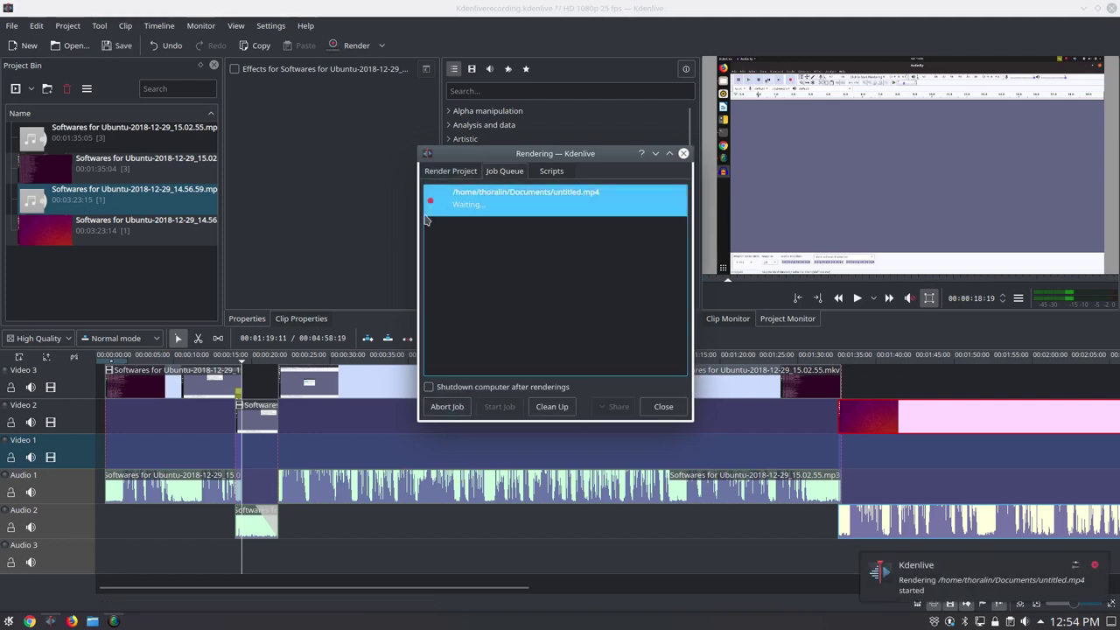